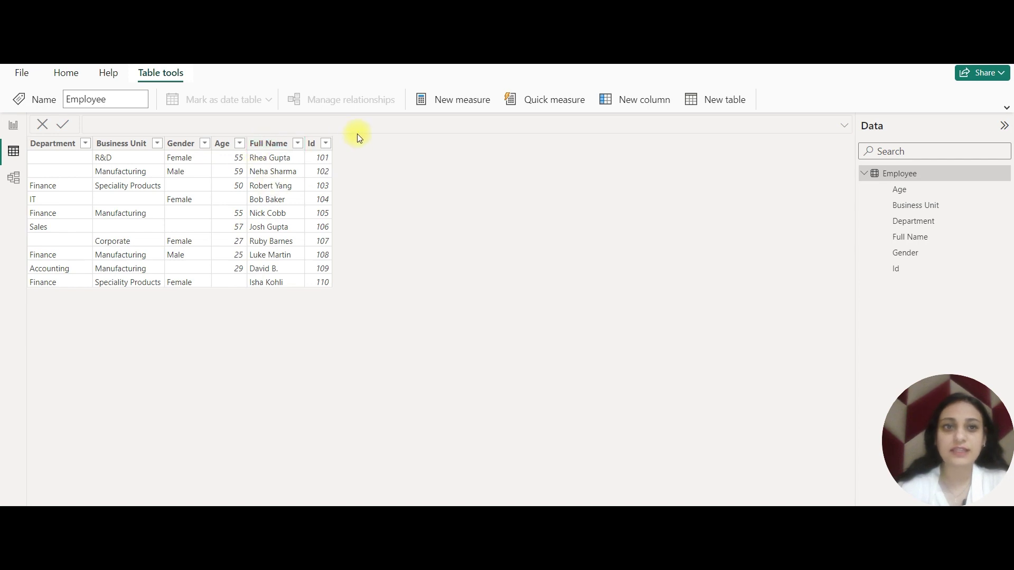
Inspect the Id column's sort and filter options and the Full Name column in Employee
click(314, 144)
click(325, 144)
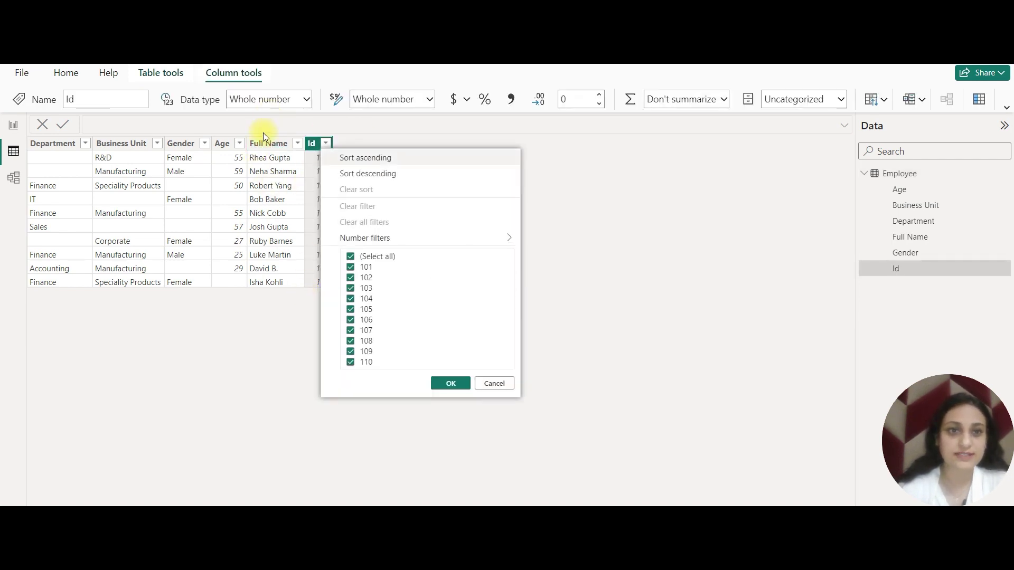
click(263, 155)
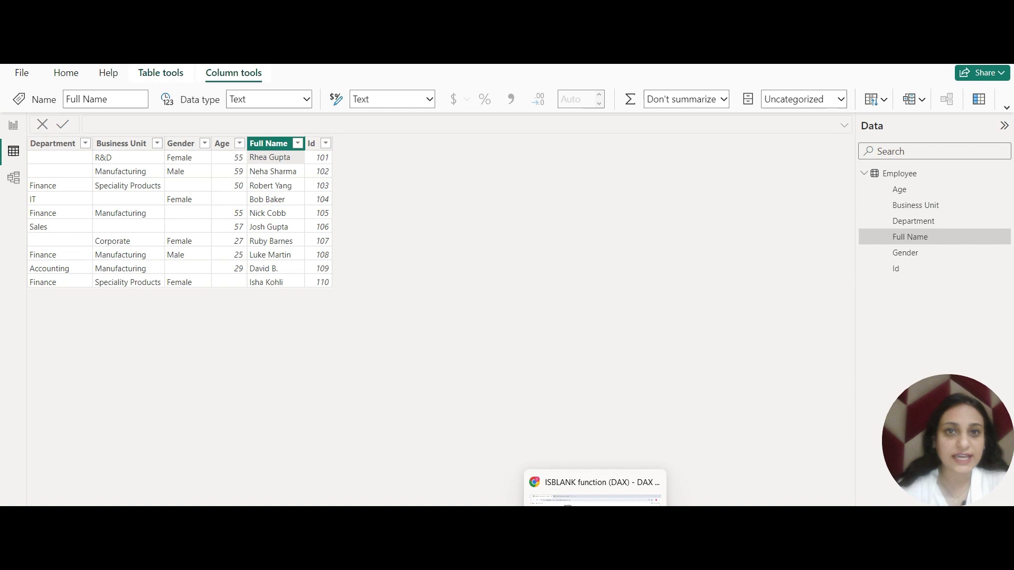
Open the ISBLANK (DAX) article and highlight the function name and its description
click(595, 483)
scroll(326, 179, up, 6)
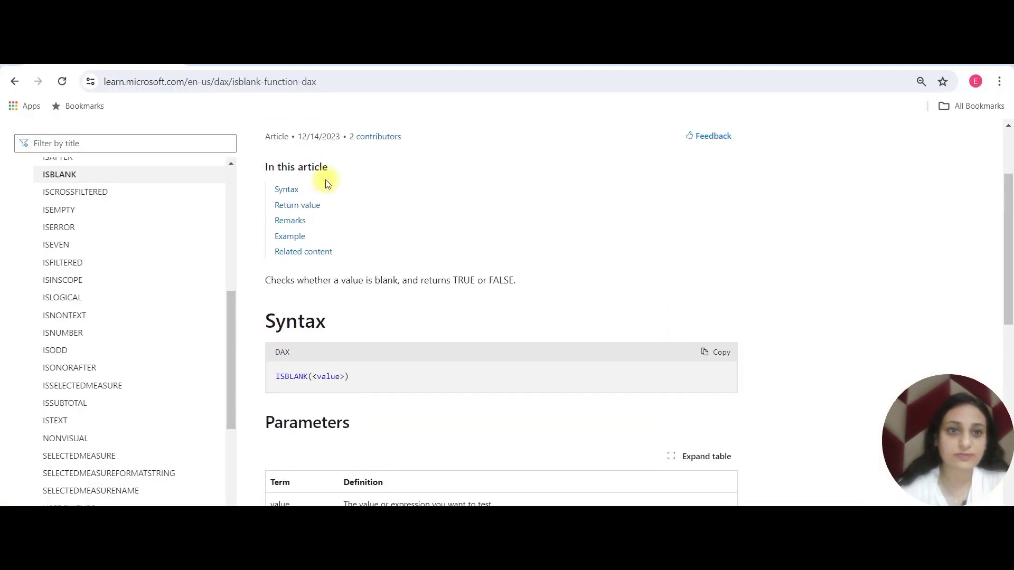
double_click(280, 240)
scroll(484, 312, down, 1)
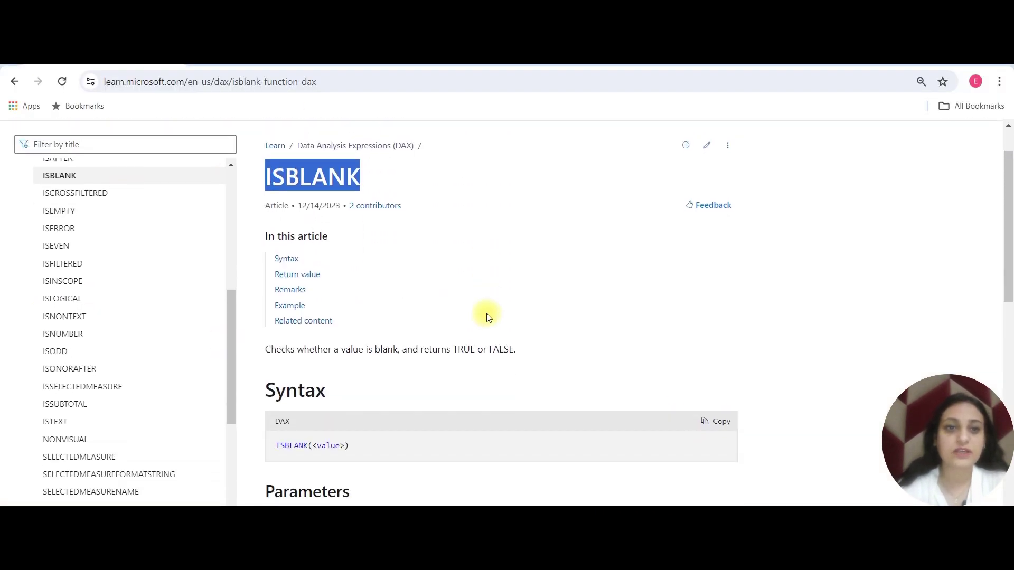
drag(268, 175, 391, 180)
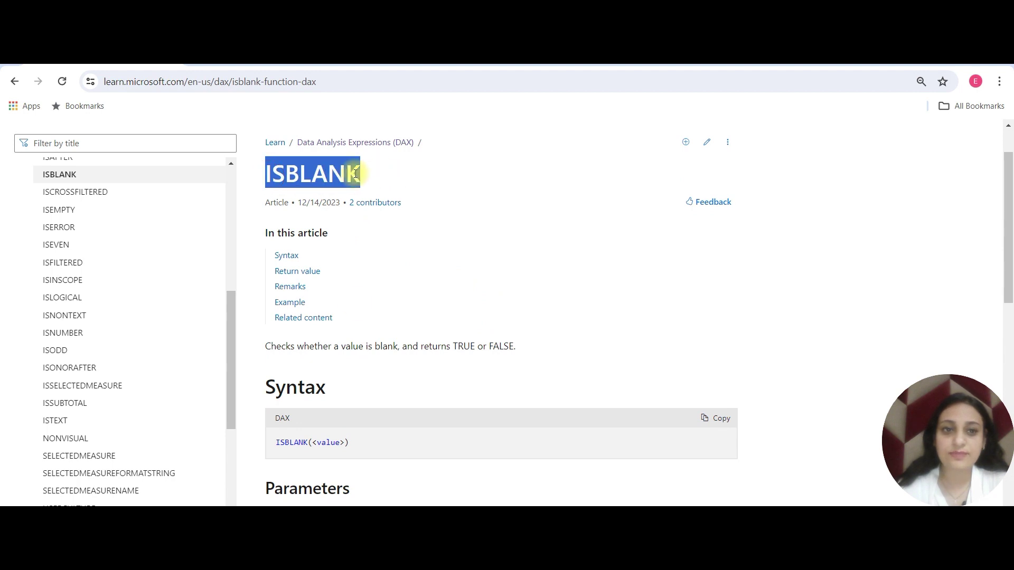
drag(317, 347, 544, 352)
Scroll to the ISBLANK(<value>) syntax and highlight the TRUE/FALSE return value explanation
scroll(410, 335, down, 2)
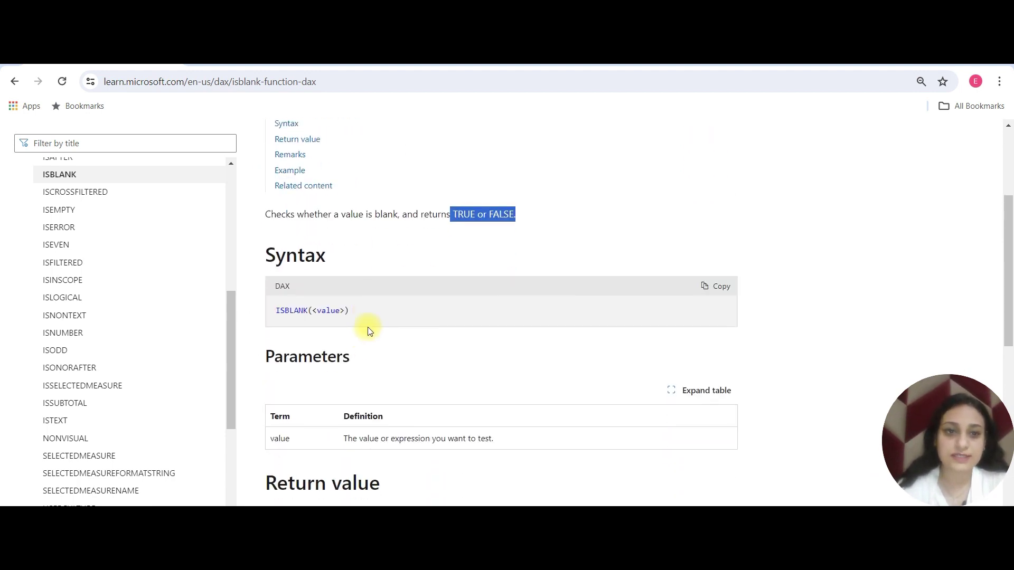
drag(358, 311, 275, 312)
scroll(421, 355, down, 2)
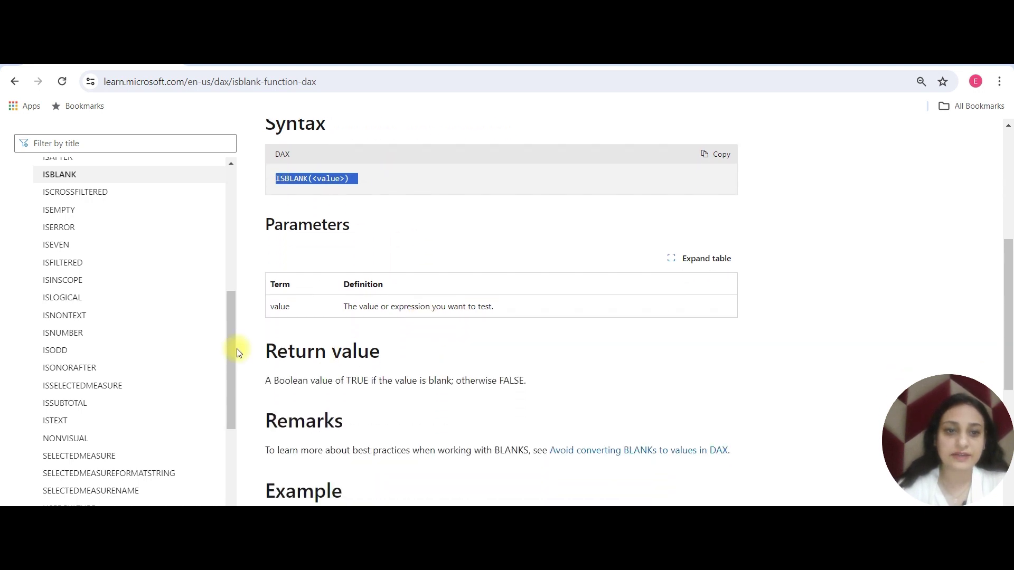
click(283, 379)
drag(283, 378, 468, 384)
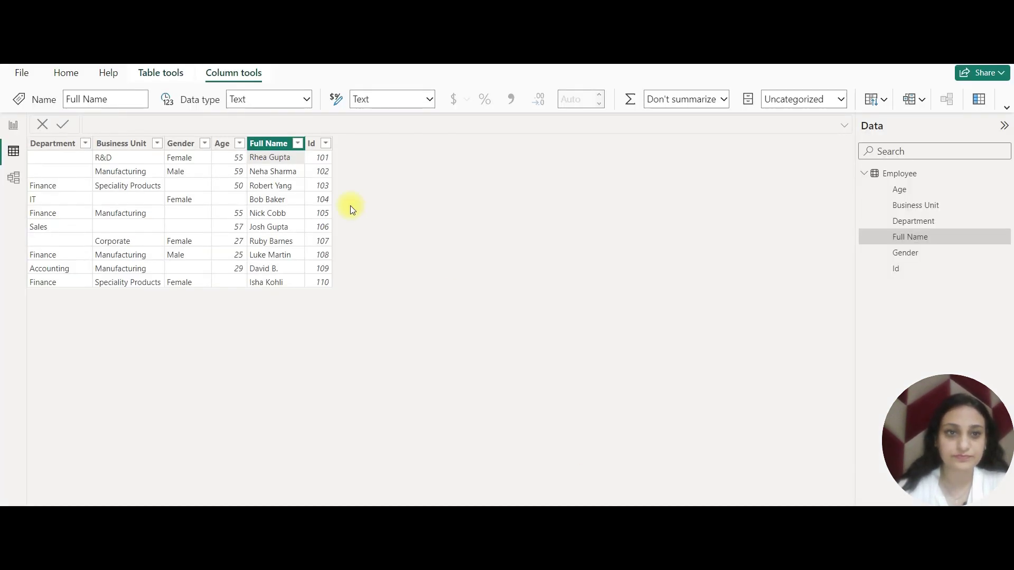
Add a calculated column isblank_chk = ISBLANK(Employee[Age]) to the Employee table
click(312, 143)
click(172, 73)
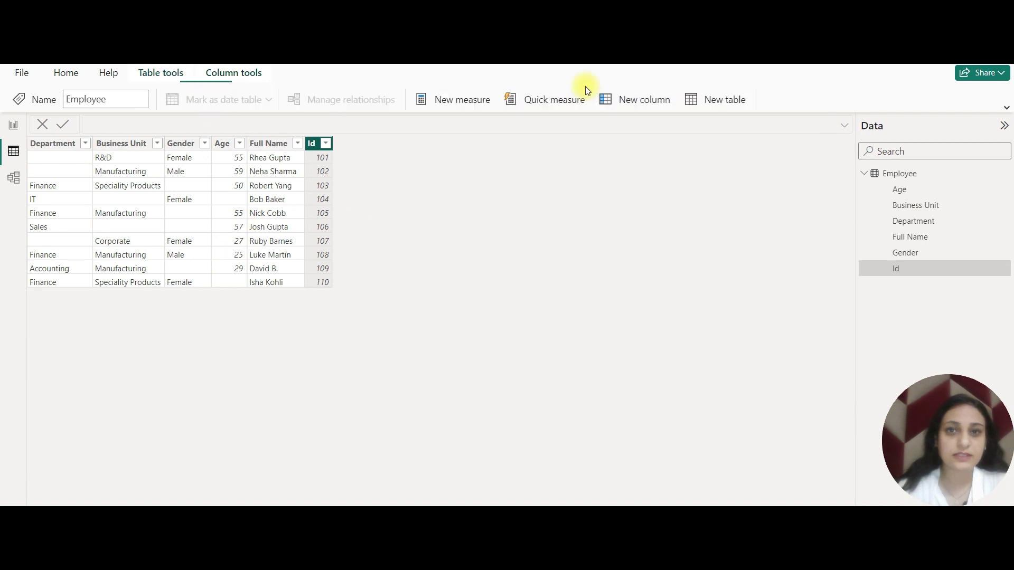
click(639, 100)
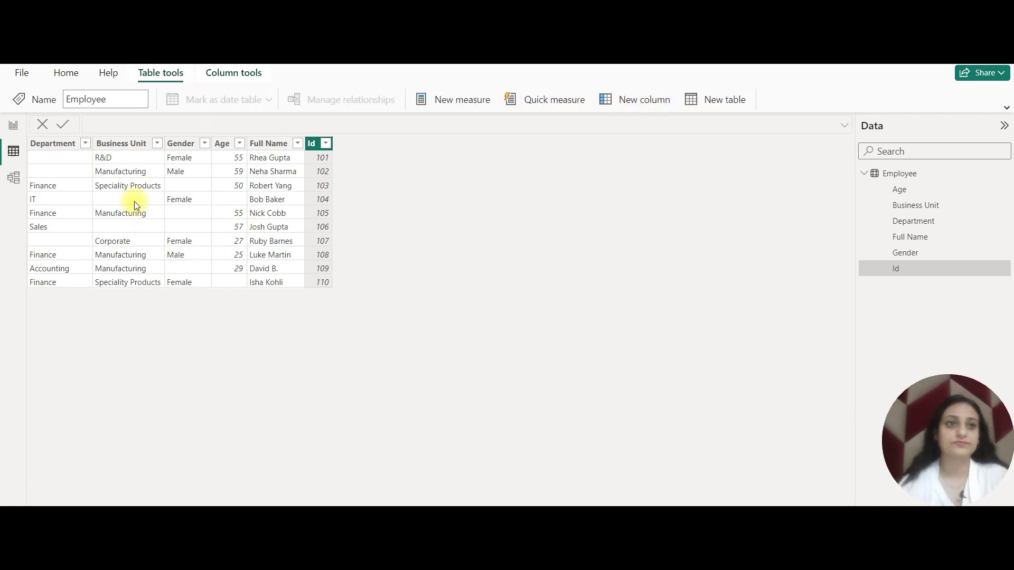
text(is)
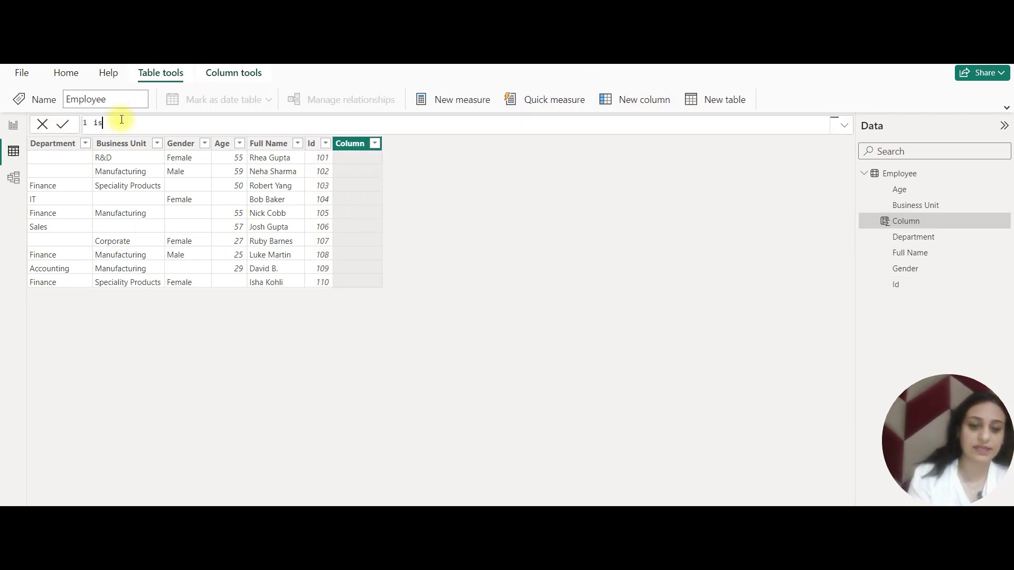
text(blank_chk)
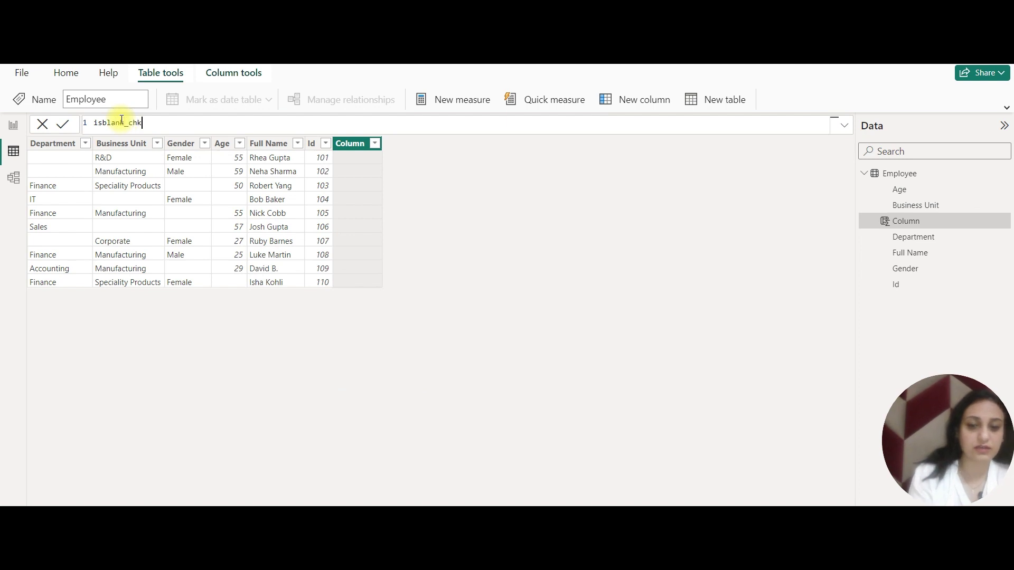
text(isbl)
key(Tab)
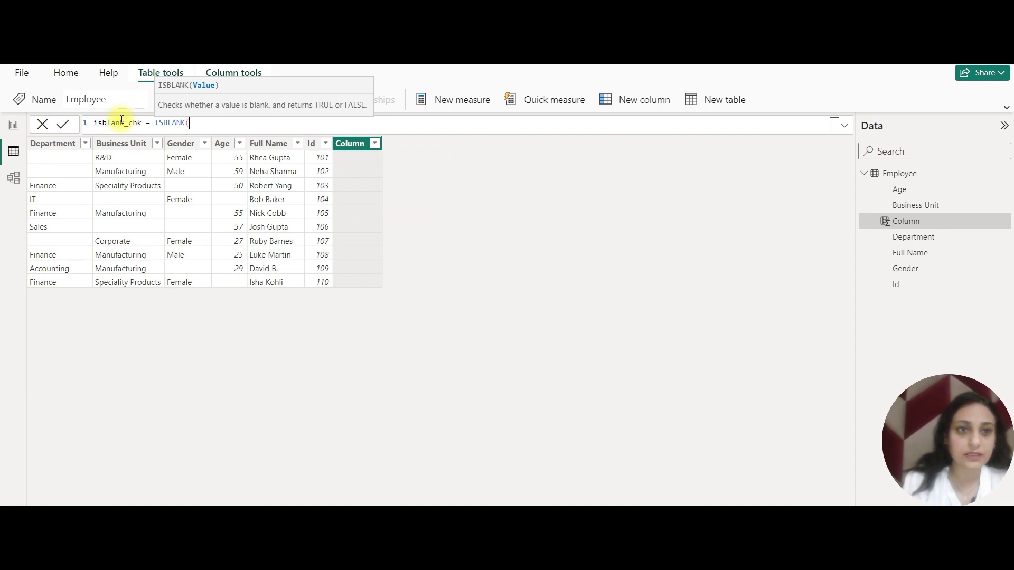
text(E)
key(Tab)
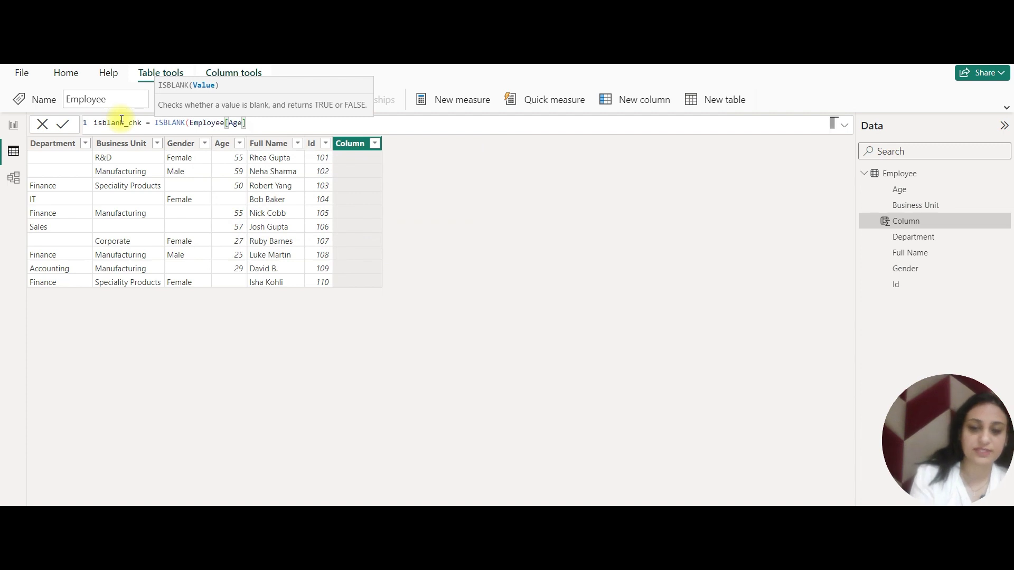
text())
key(Return)
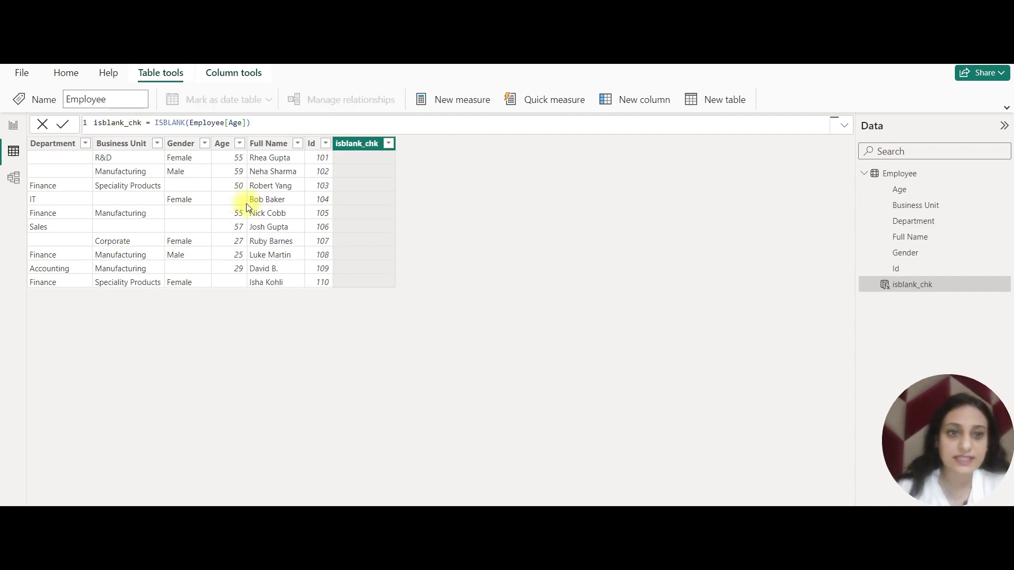
Locate the blank Age cells in rows 104 and 110
drag(311, 199, 252, 199)
drag(313, 285, 251, 283)
click(225, 199)
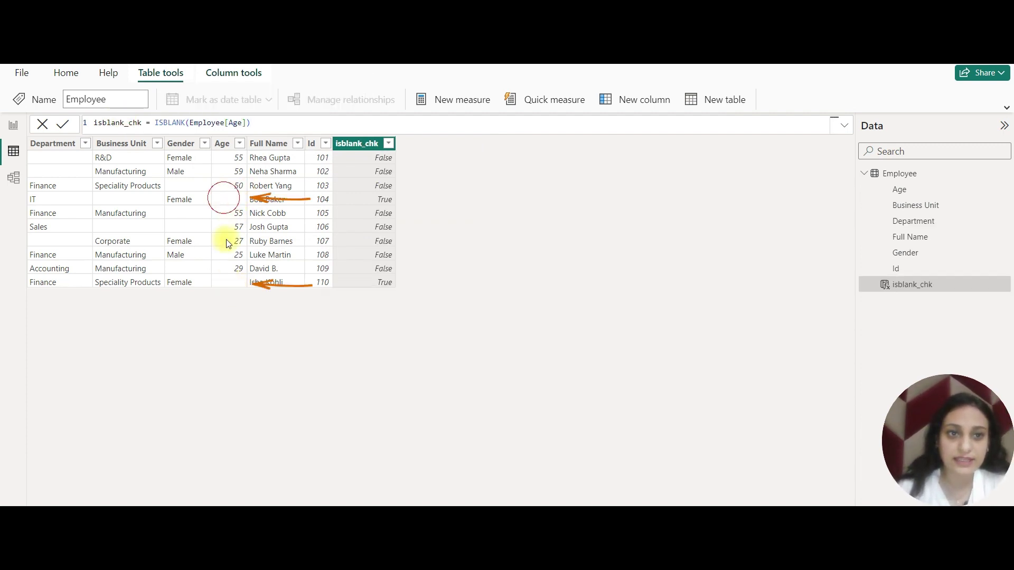
click(229, 282)
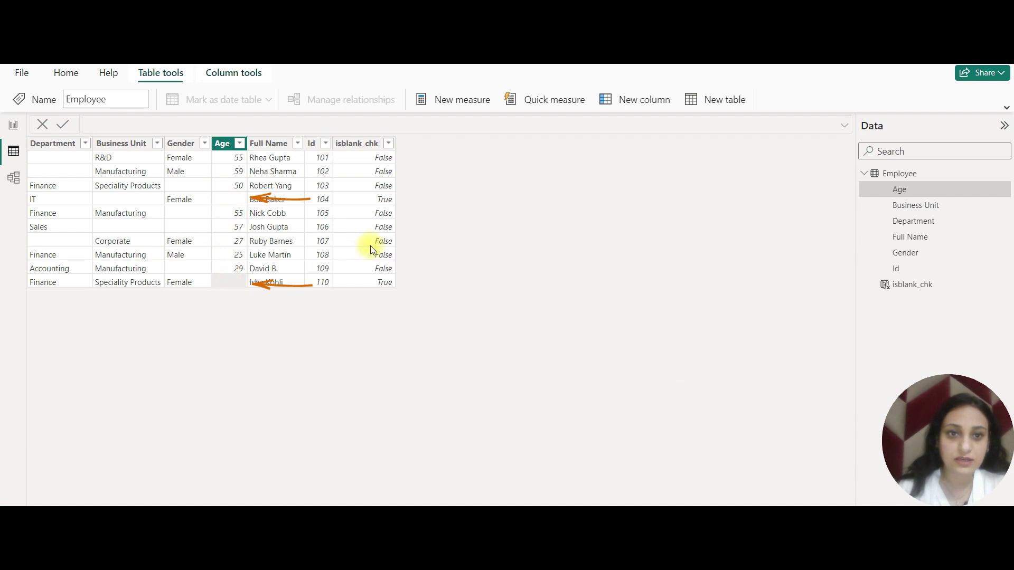
click(230, 199)
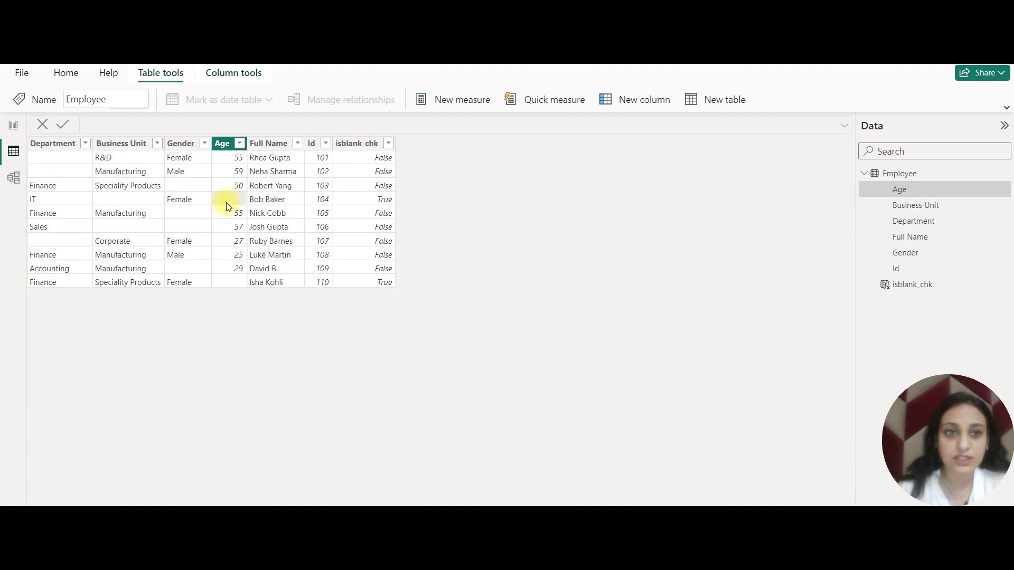
Confirm isblank_chk shows True for blank-Age rows 104 and 110 and False for row 108
click(360, 203)
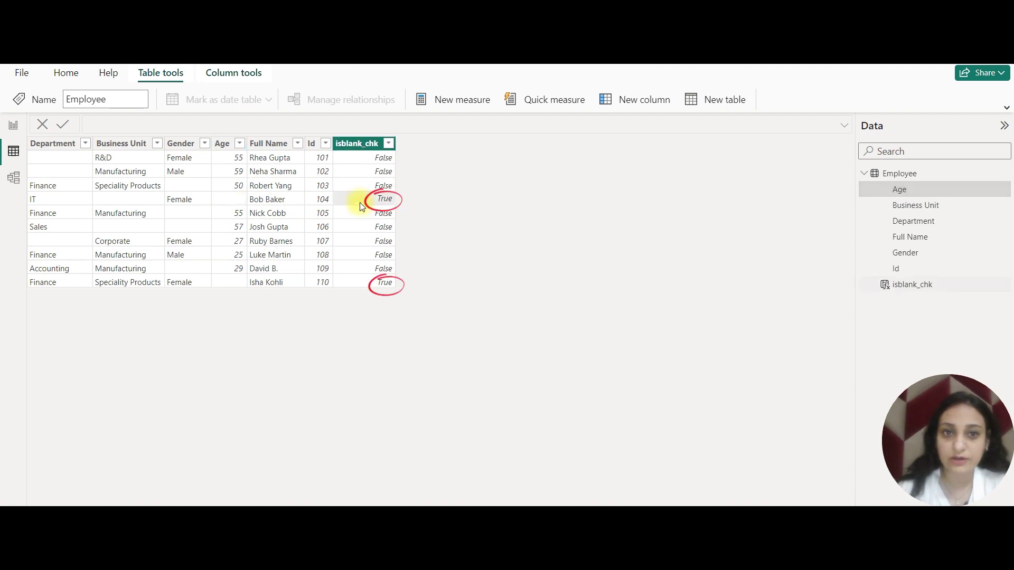
click(222, 284)
click(384, 286)
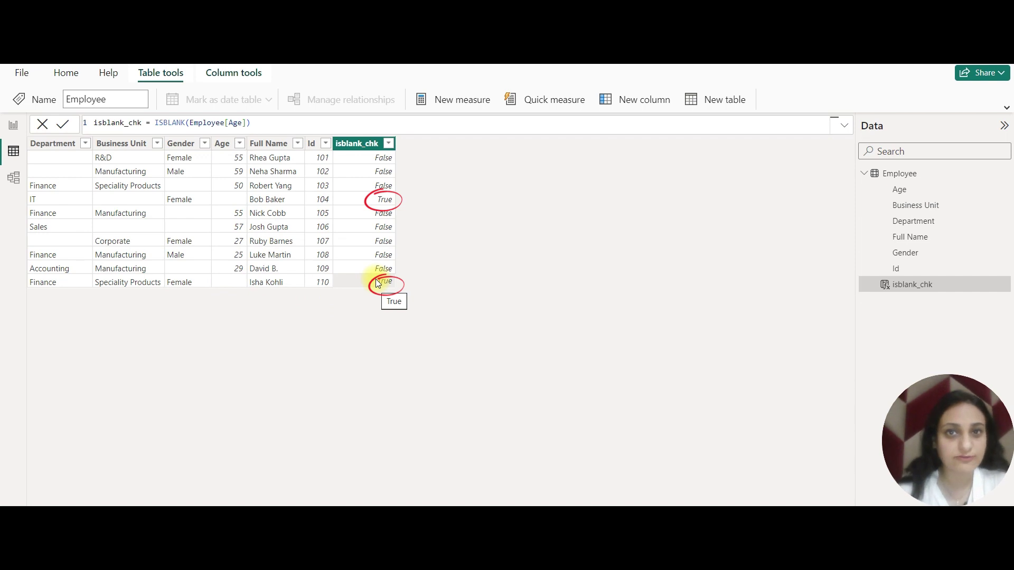
click(370, 200)
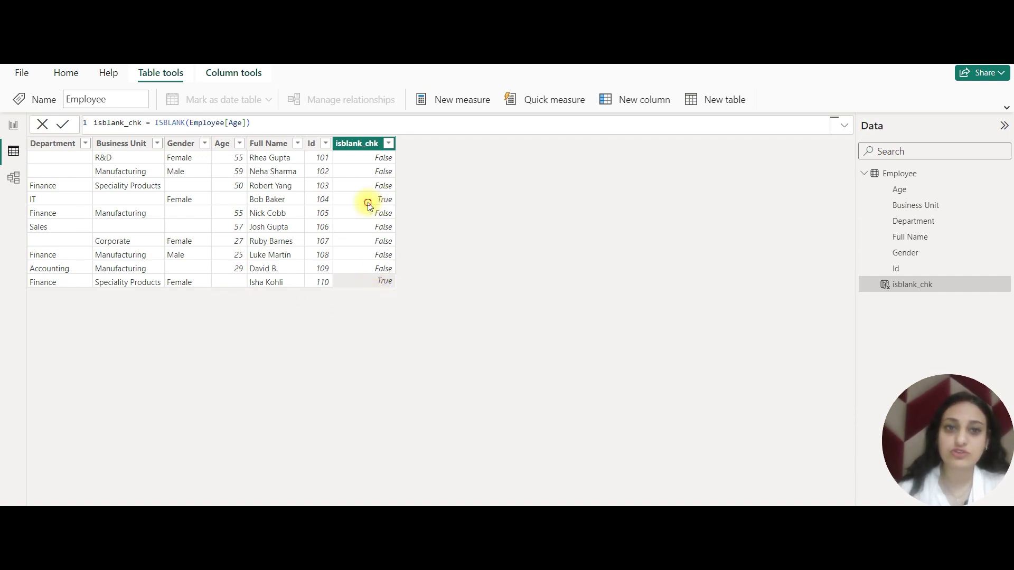
click(233, 201)
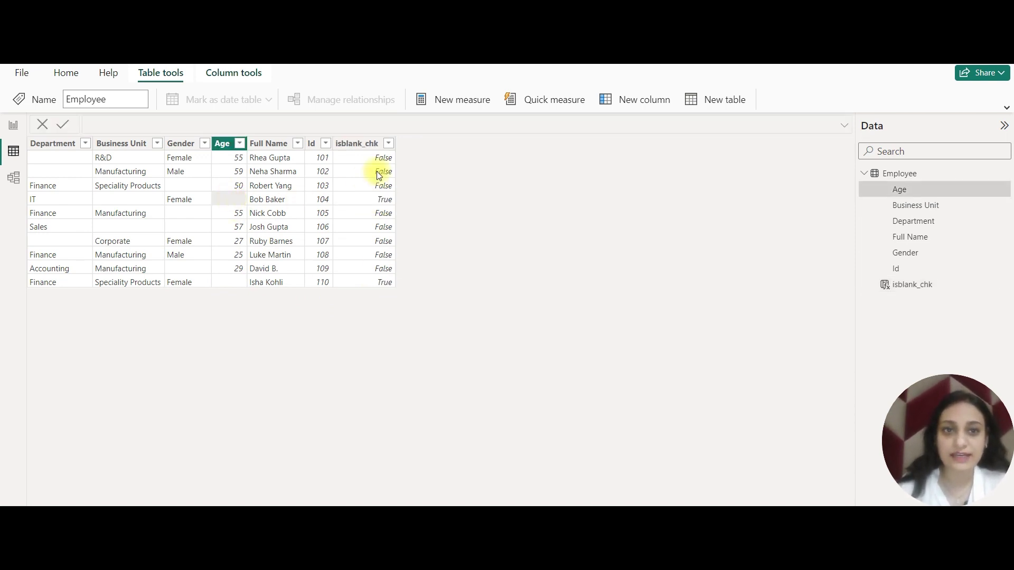
click(369, 255)
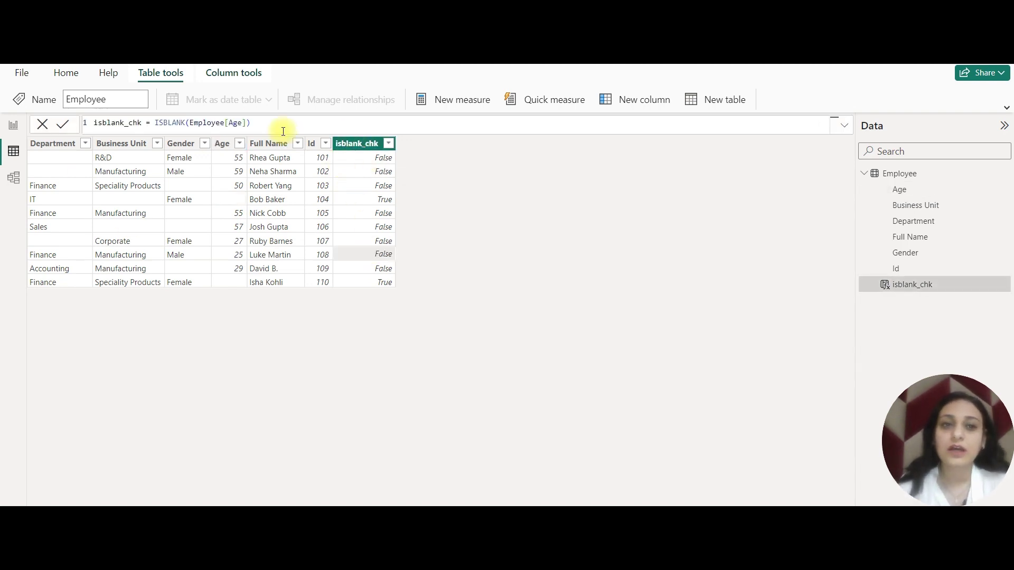
click(222, 146)
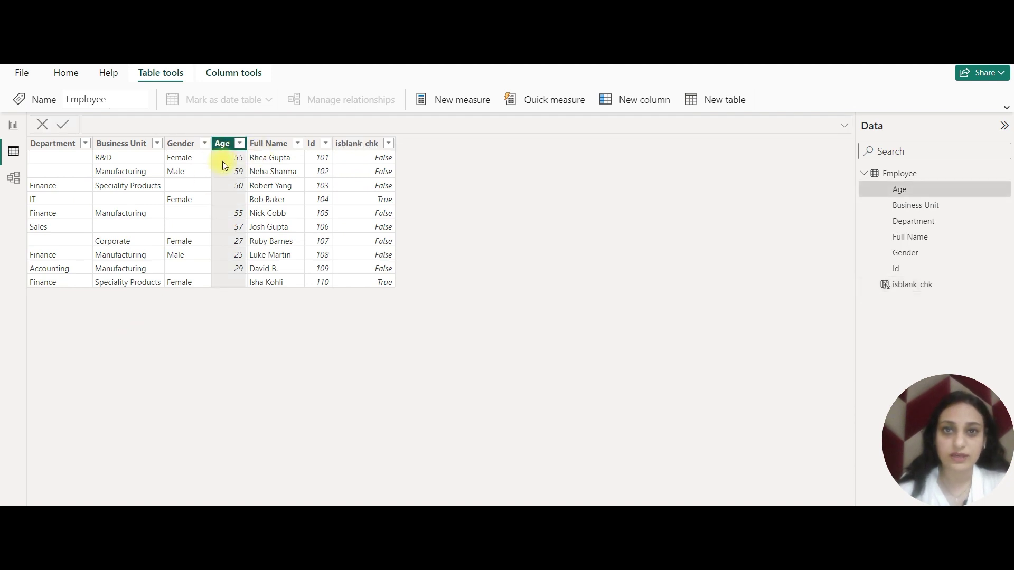
Change isblank_chk to ISBLANK(Employee[Gender]) and check the blank Gender rows 103, 105 and 109
click(365, 144)
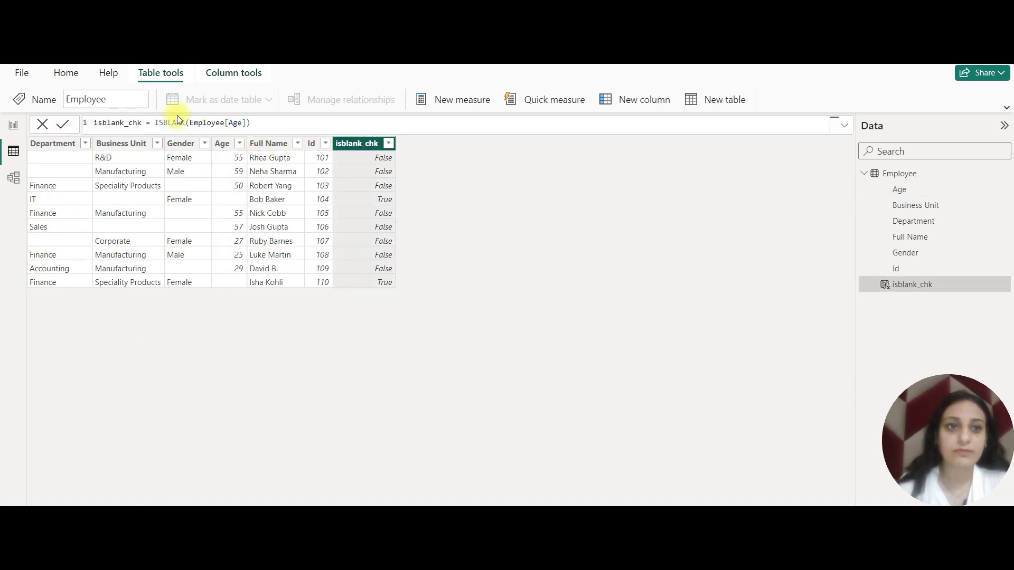
double_click(235, 123)
text(gend)
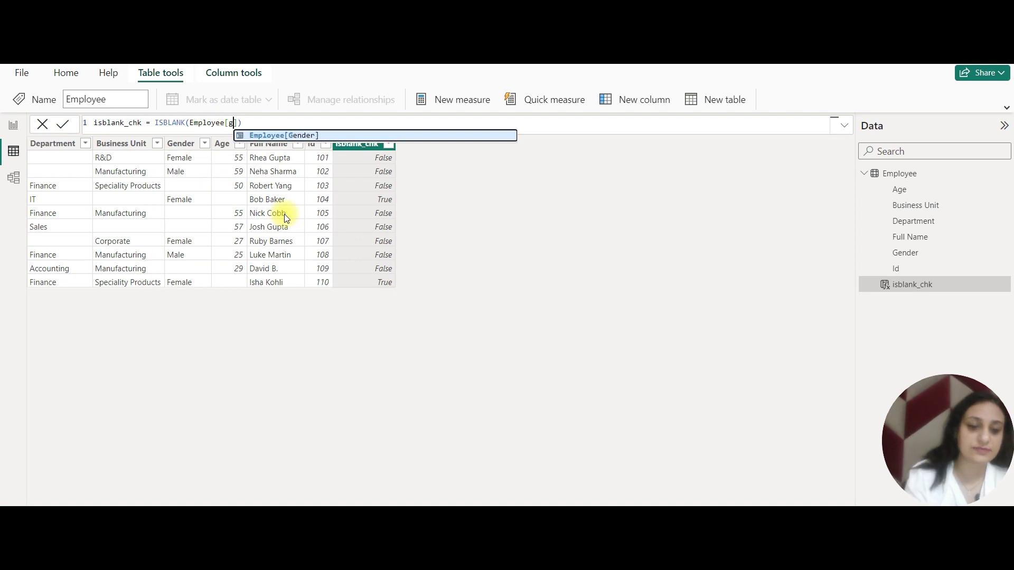
text(er)
key(Tab)
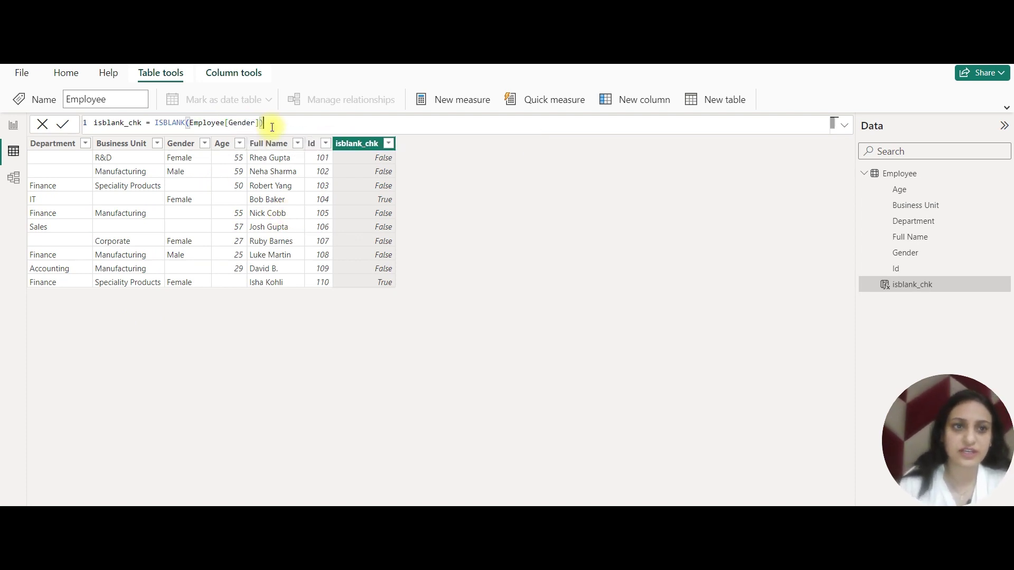
key(Return)
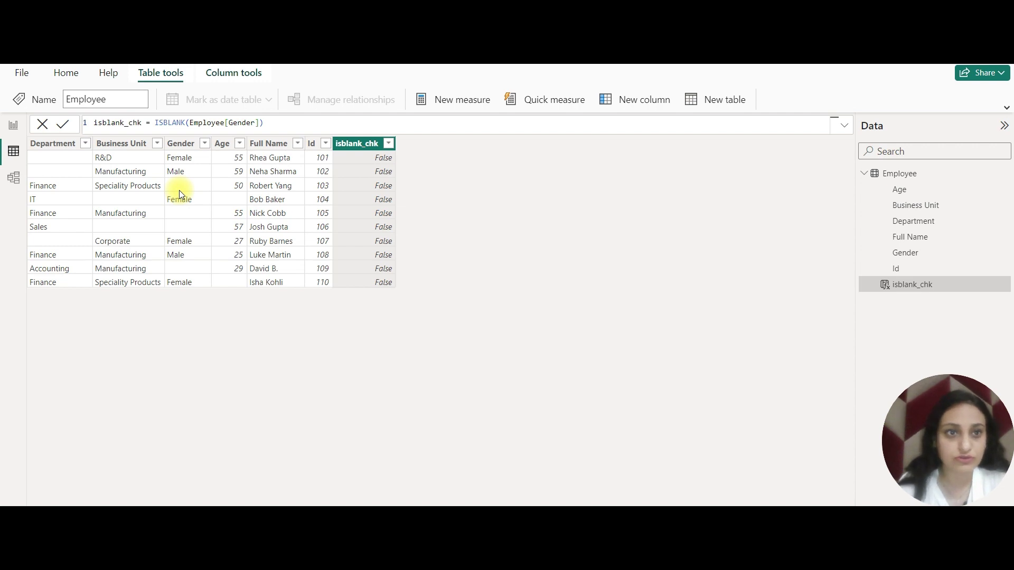
click(180, 214)
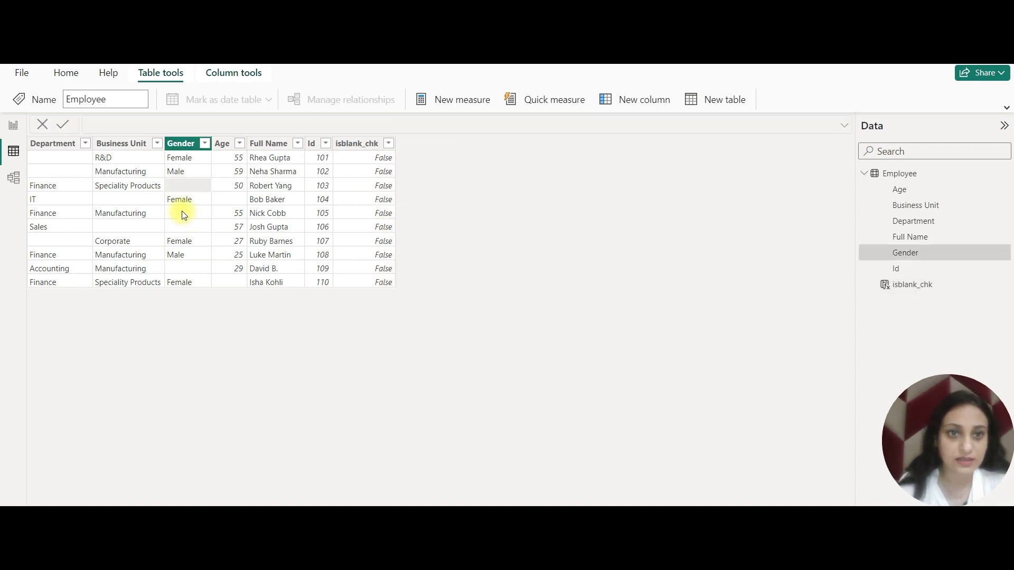
click(184, 268)
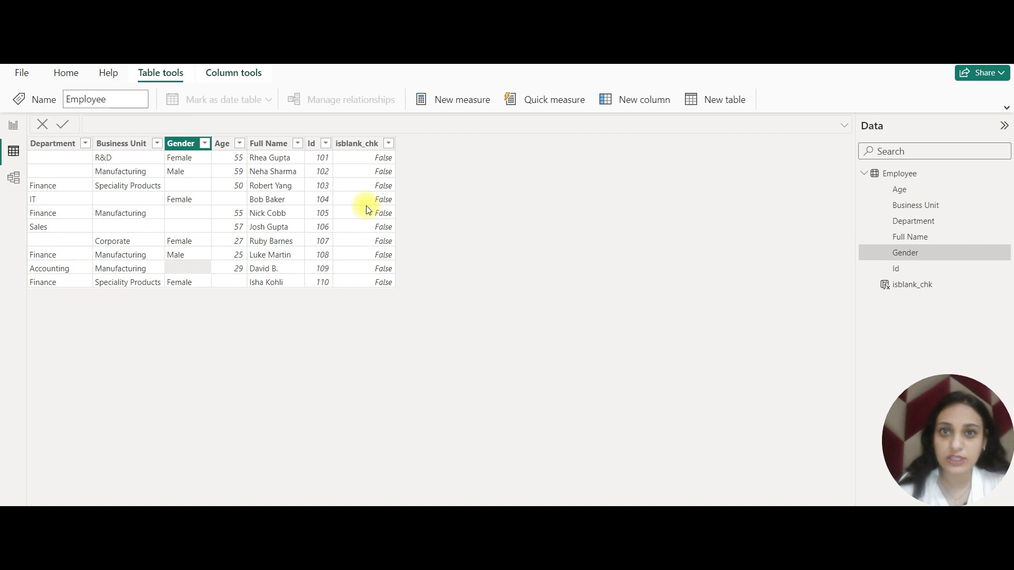
click(189, 186)
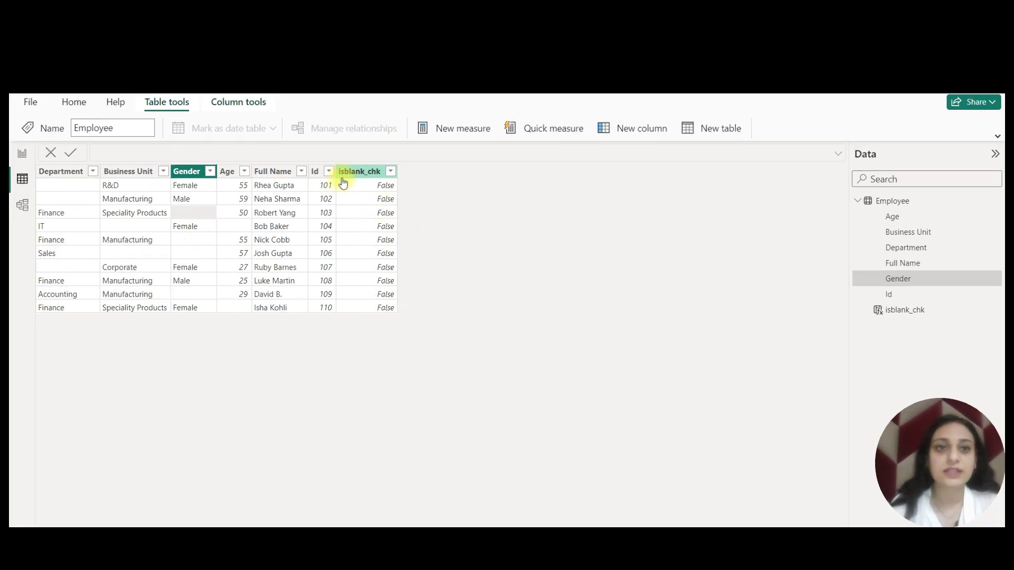
Replace Gender with id so the formula reads ISBLANK(Employee[id])
click(350, 171)
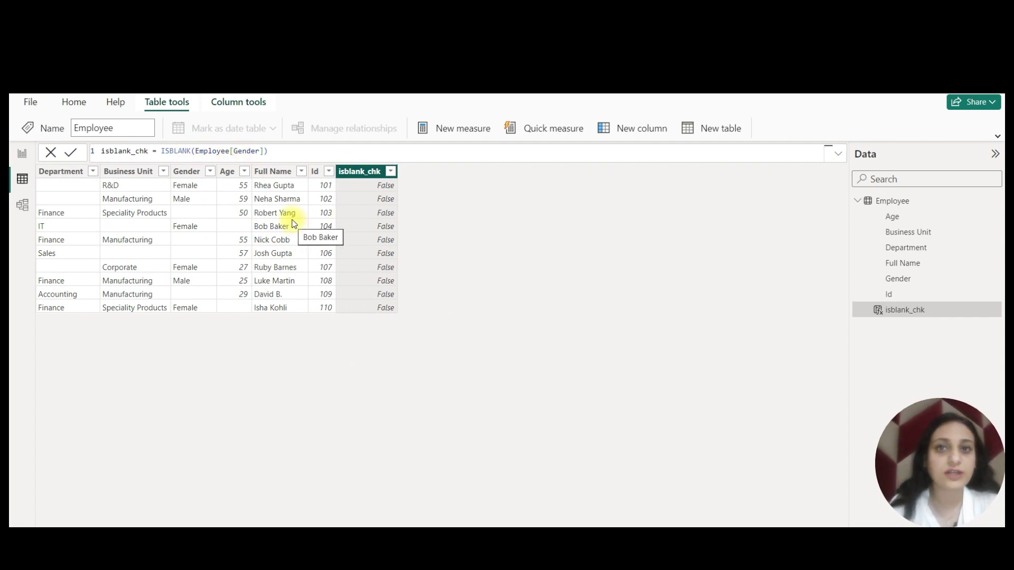
double_click(245, 152)
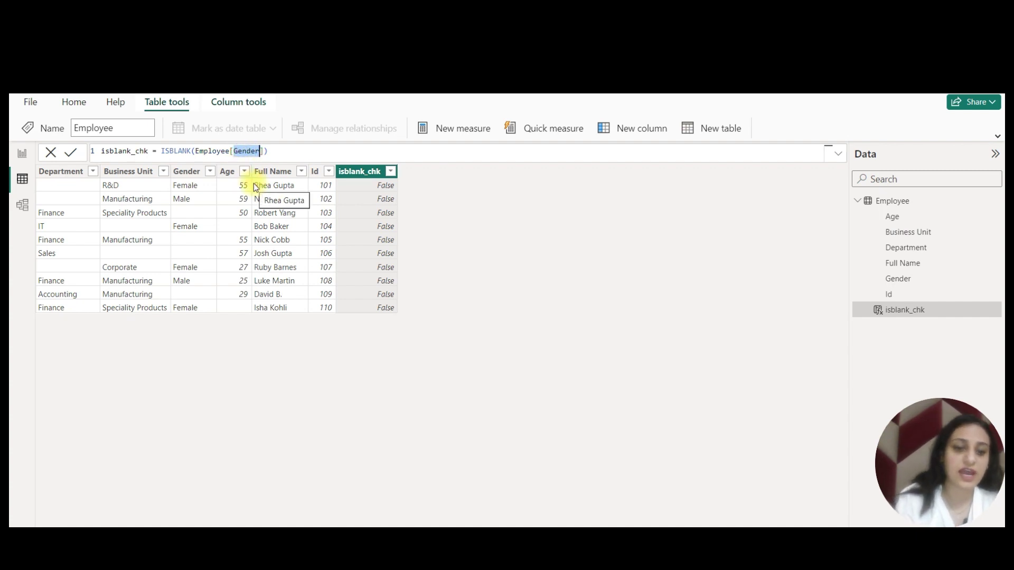
text(id)
key(Return)
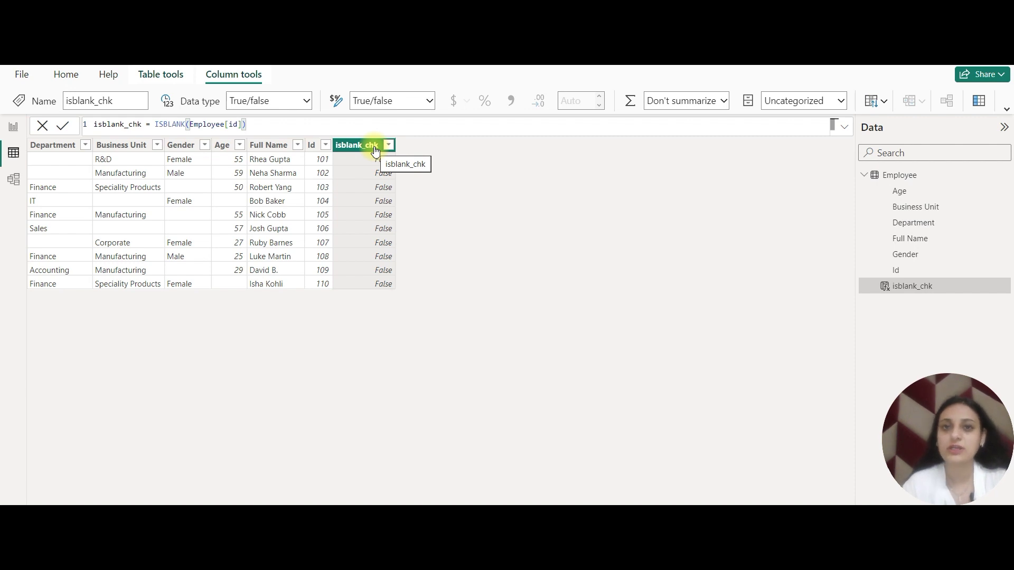
Insert an empty table visual on the report canvas
click(14, 127)
click(112, 74)
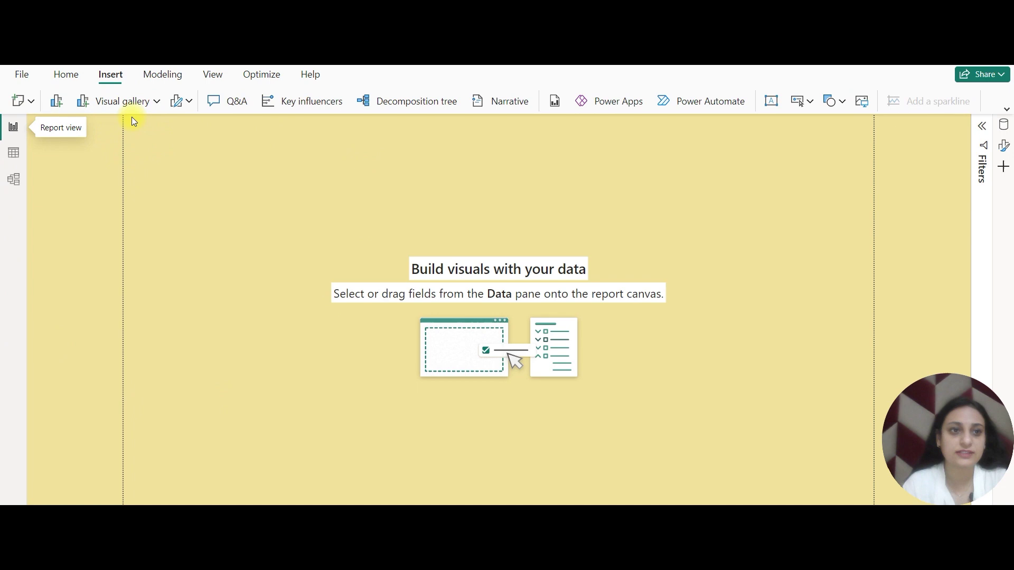
click(133, 111)
scroll(138, 317, down, 5)
click(83, 344)
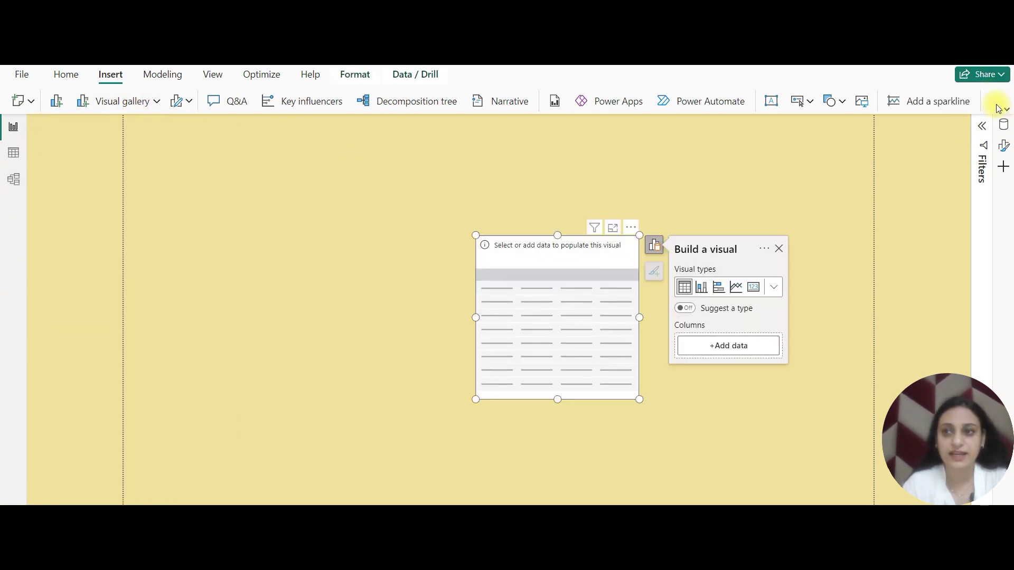
Add Id, Full Name, Age, Business Unit and Department fields to the table visual
click(1002, 126)
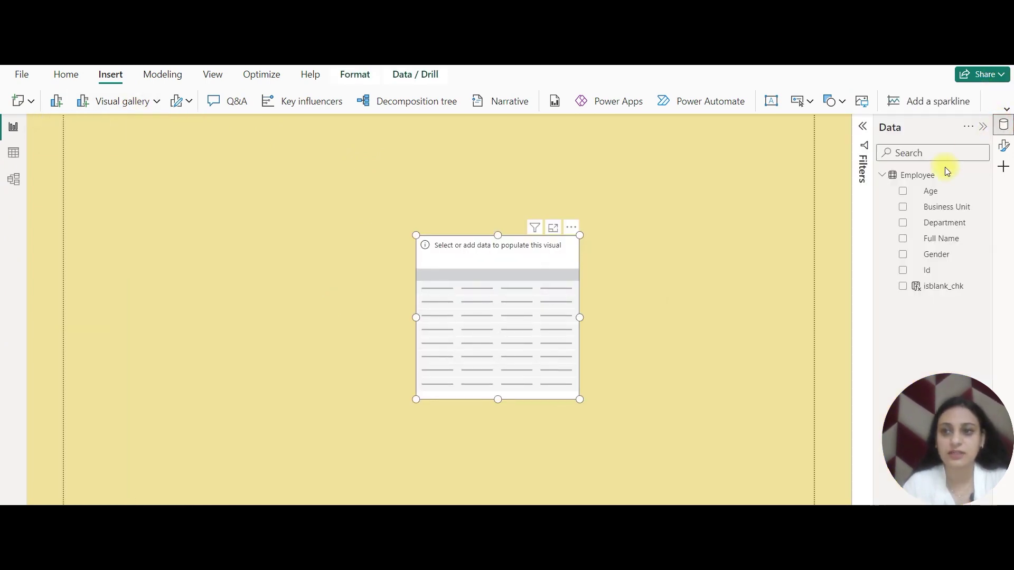
click(903, 271)
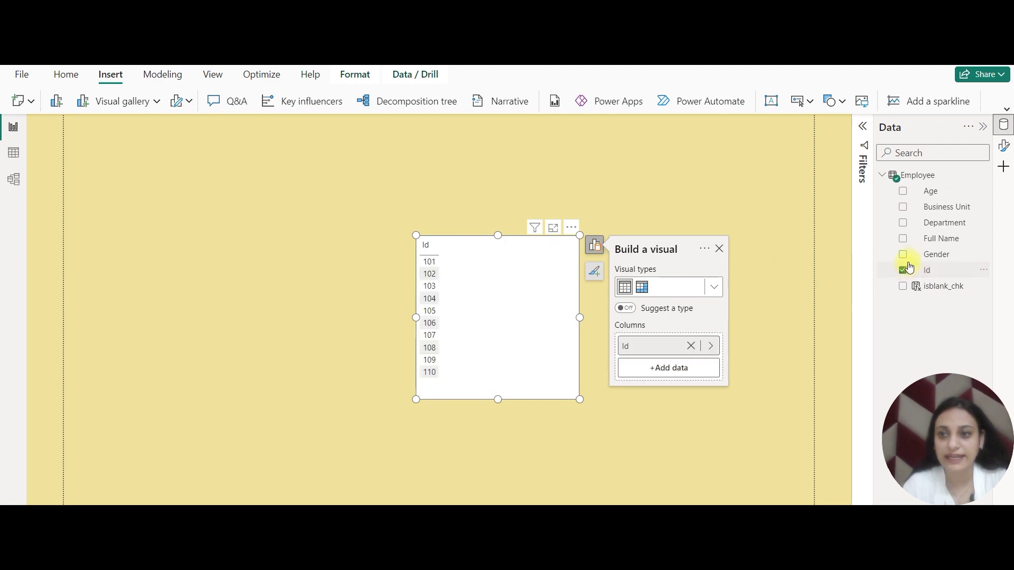
click(904, 240)
click(903, 192)
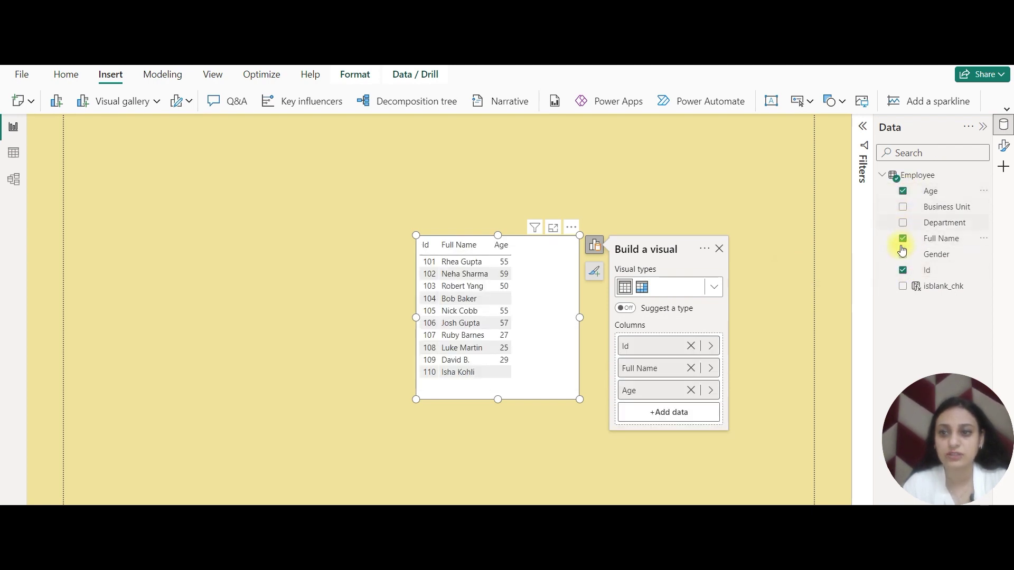
click(903, 207)
click(903, 223)
click(570, 421)
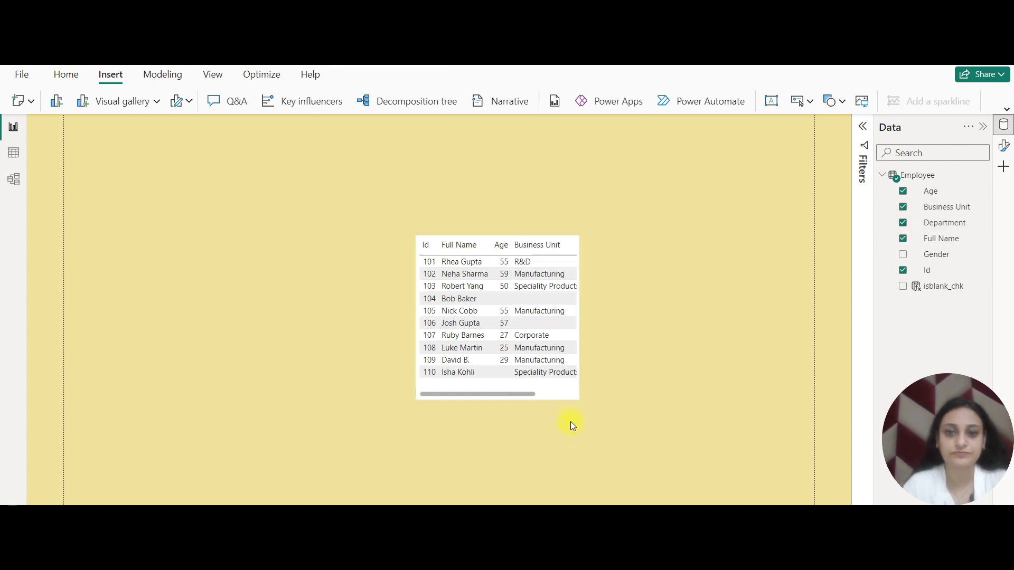
click(435, 185)
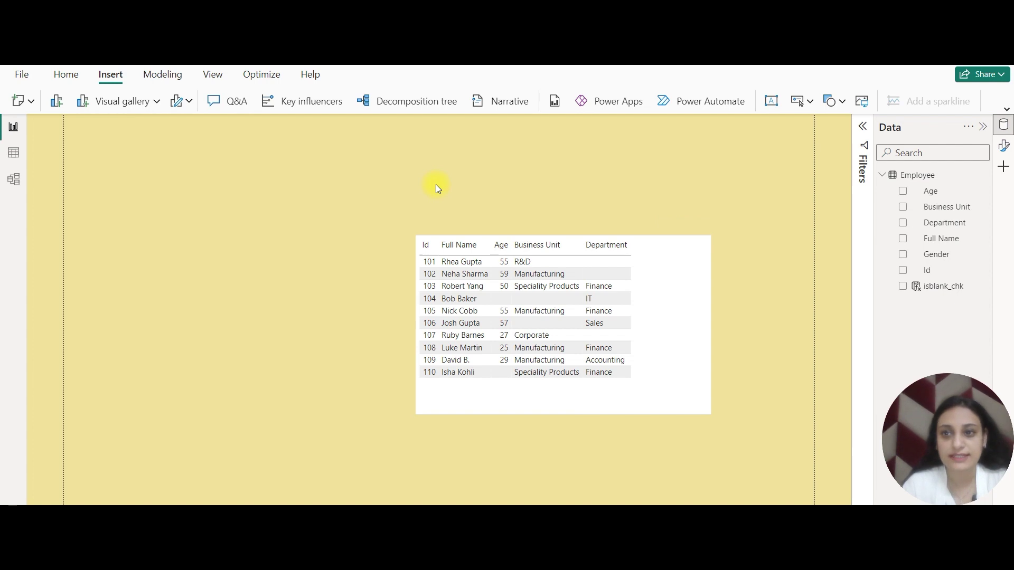
Create measure Isblank_measure = CALCULATE(COUNT(Employee[Full Name]),ISBLANK(Employee[Age])) in Employee
click(981, 174)
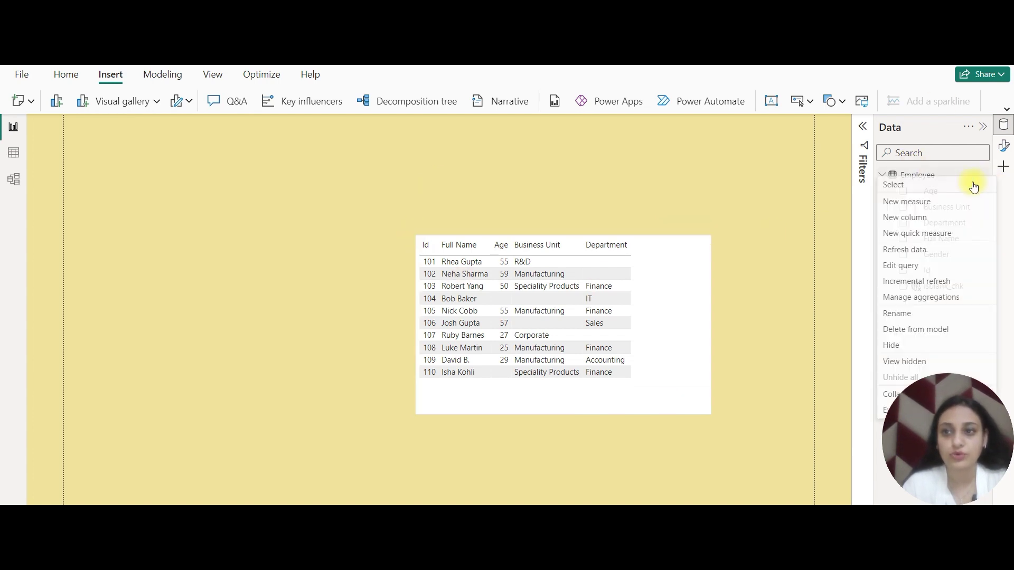
click(311, 118)
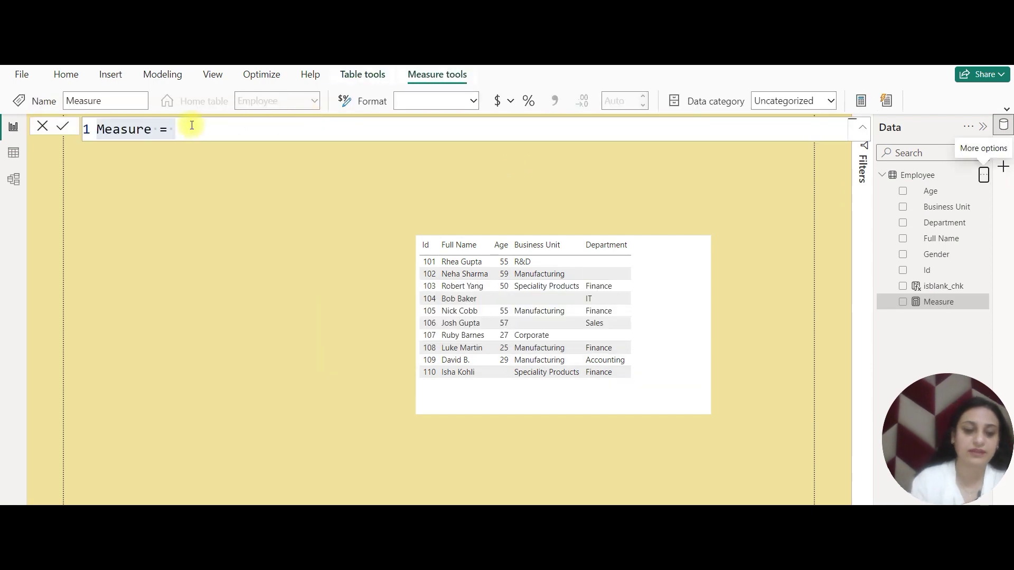
text(Isblank)
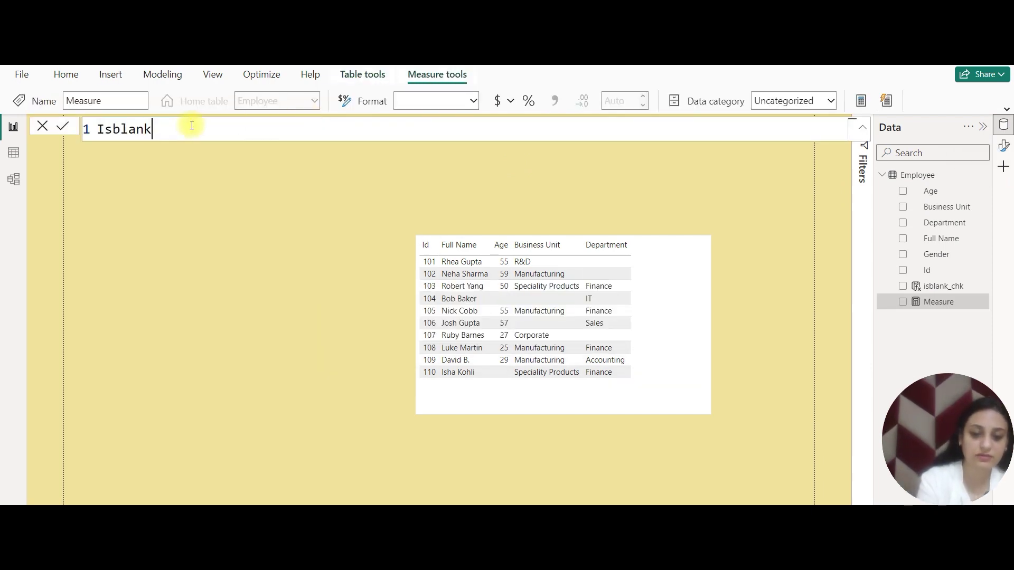
text(_measure)
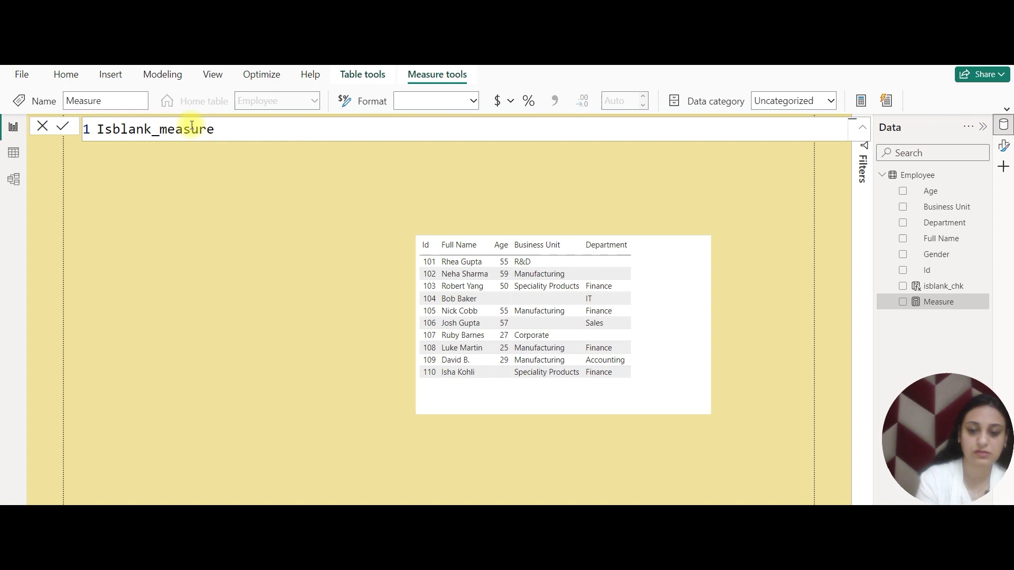
text( = CALCULATE()
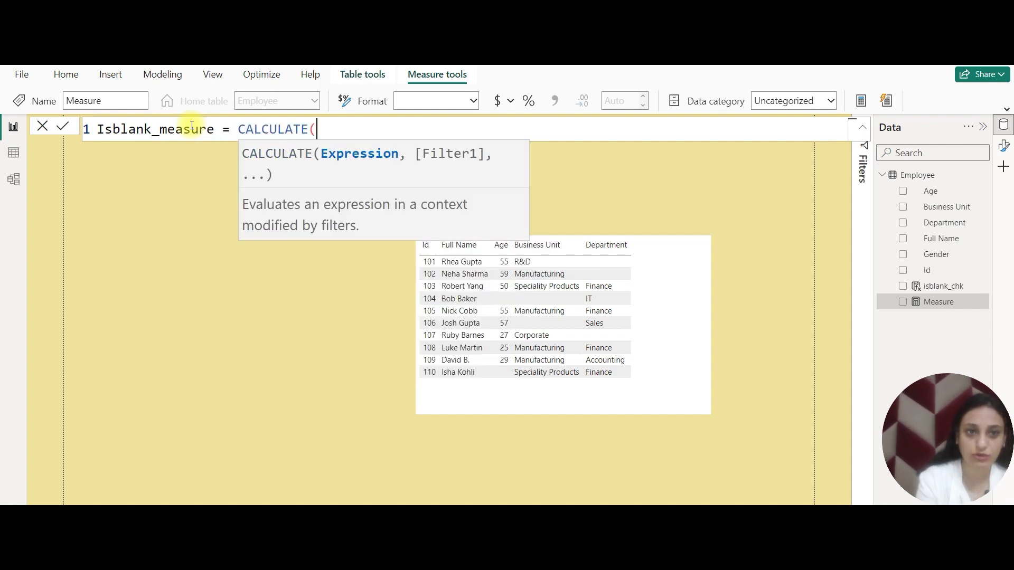
text(COUNT()
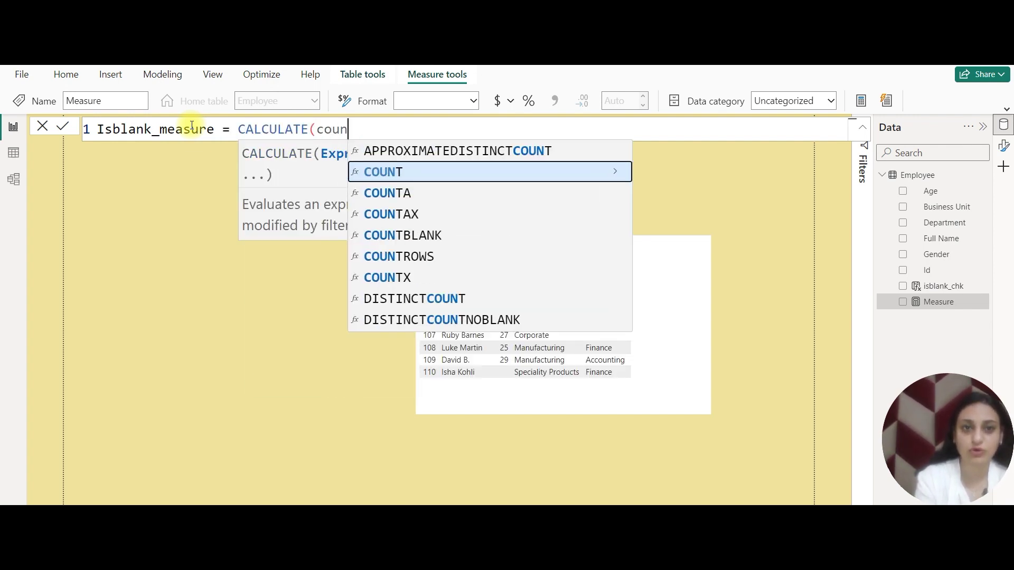
text(full)
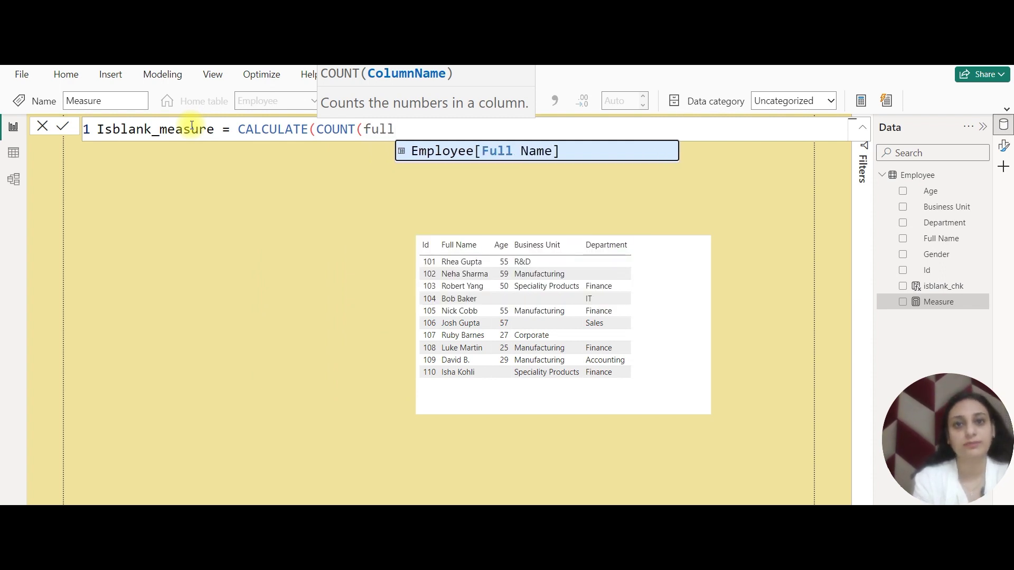
key(Tab)
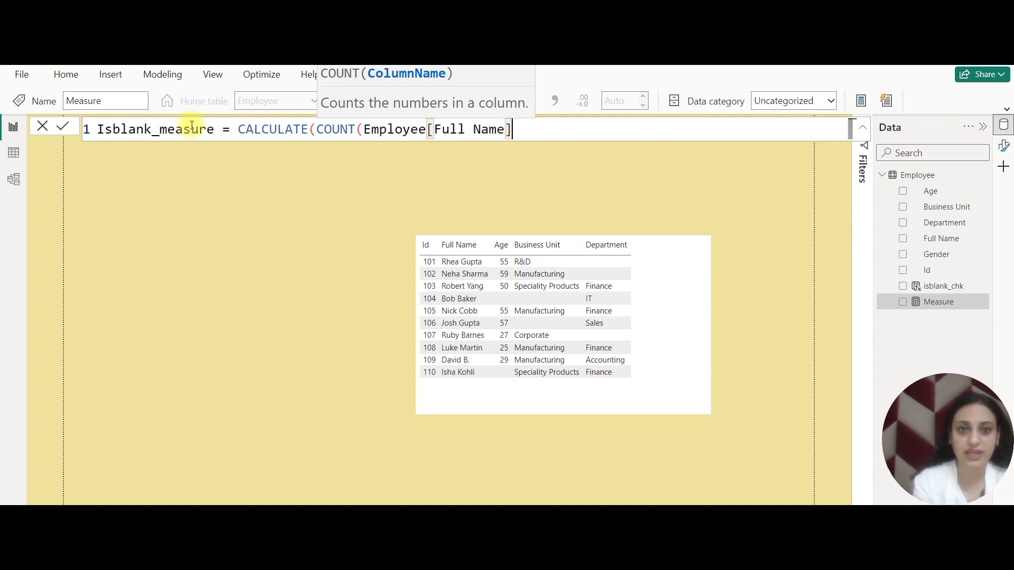
text())
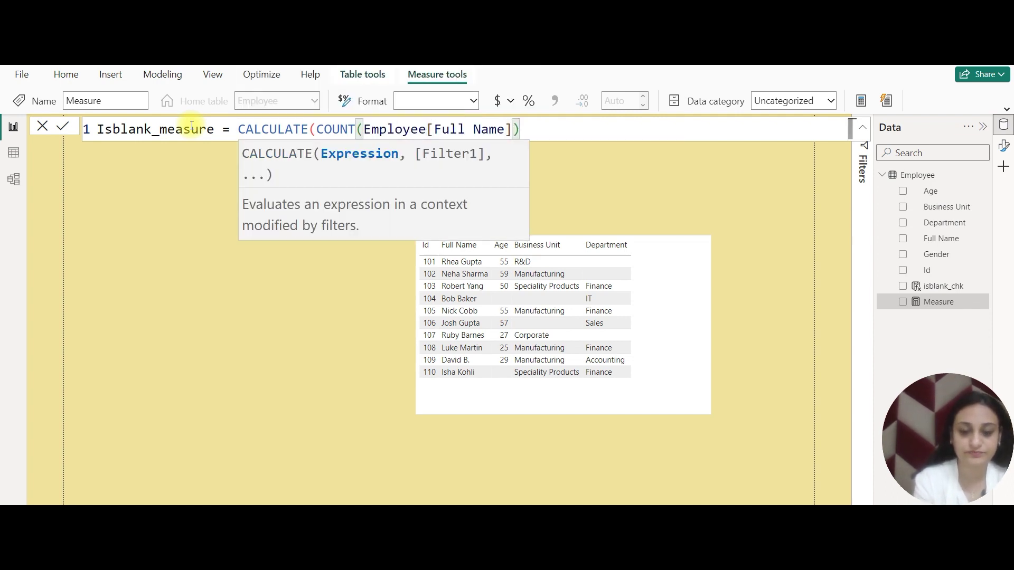
text(,i)
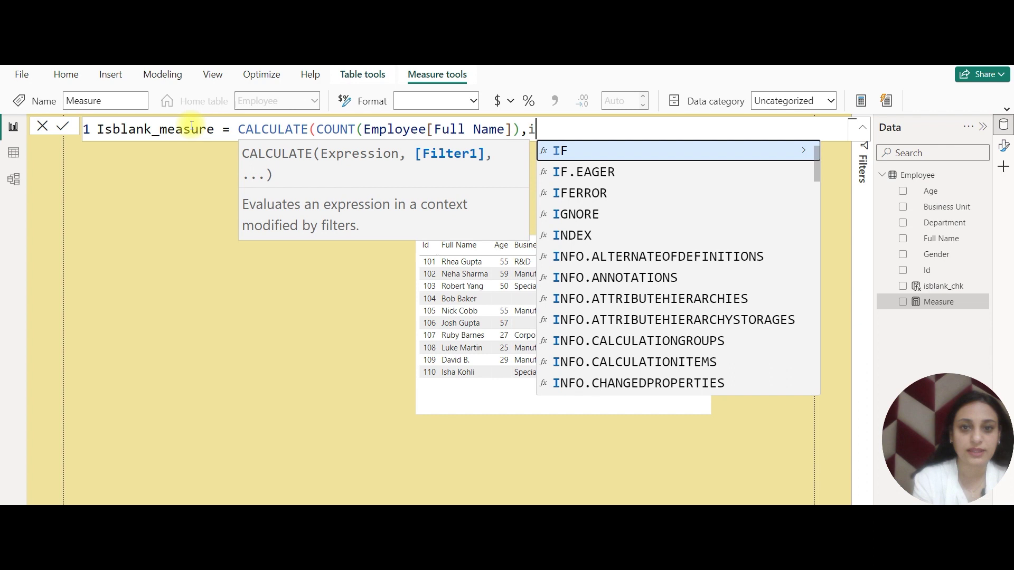
key(BackSpace)
text(isbl)
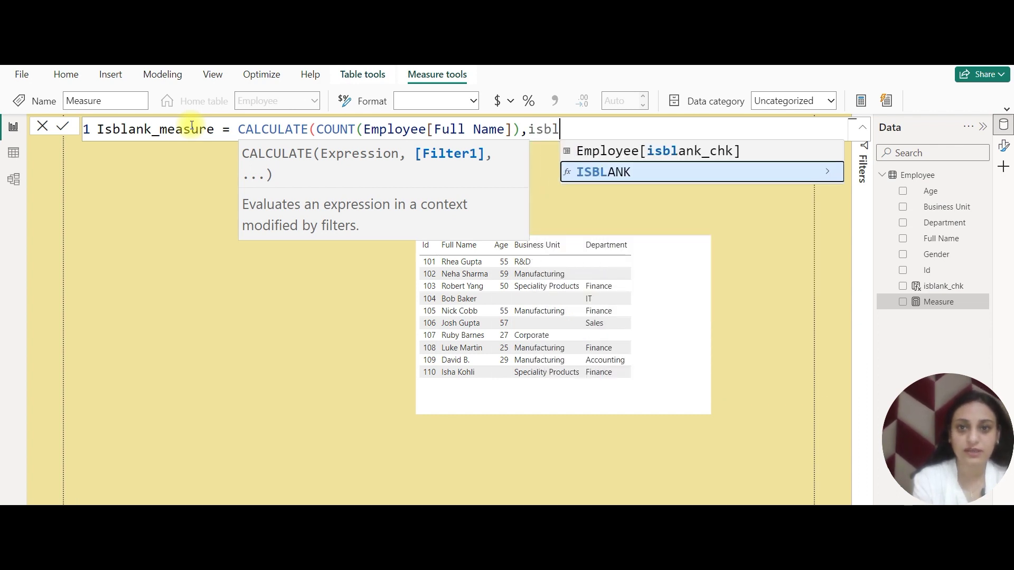
key(Tab)
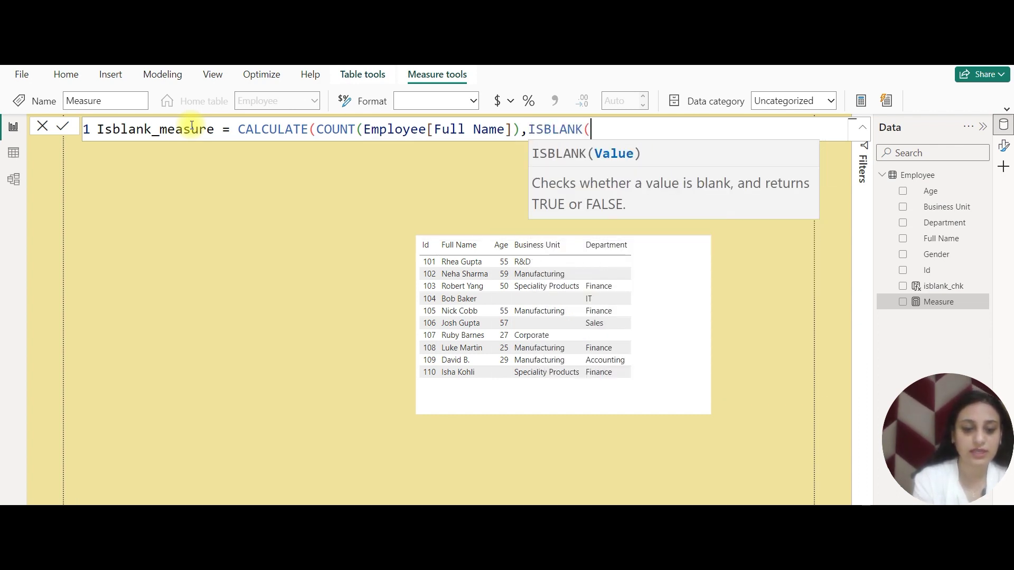
text(age)
key(Tab)
text()))
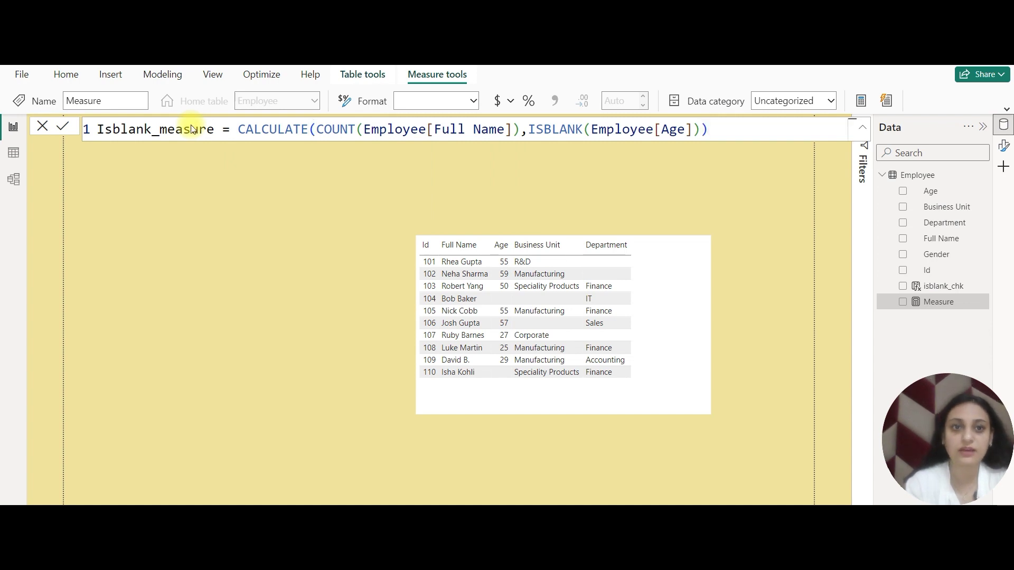
key(Return)
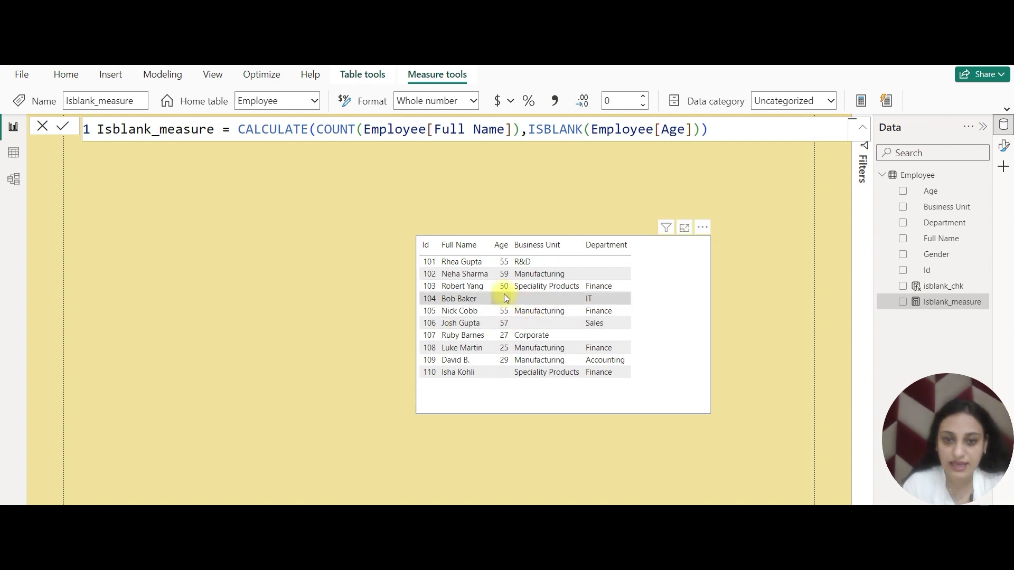
Place Isblank_measure on the canvas as a card and shrink it
click(395, 182)
drag(954, 308, 279, 259)
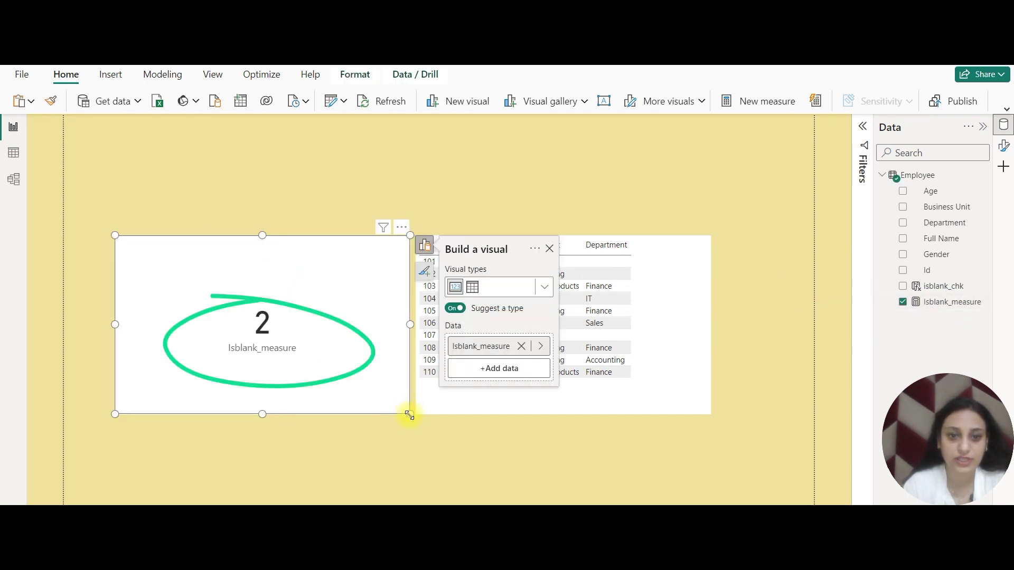
drag(410, 416, 326, 388)
Sort the table by Age, test cross-filtering the card on row 104, and resize the card
click(501, 244)
click(504, 261)
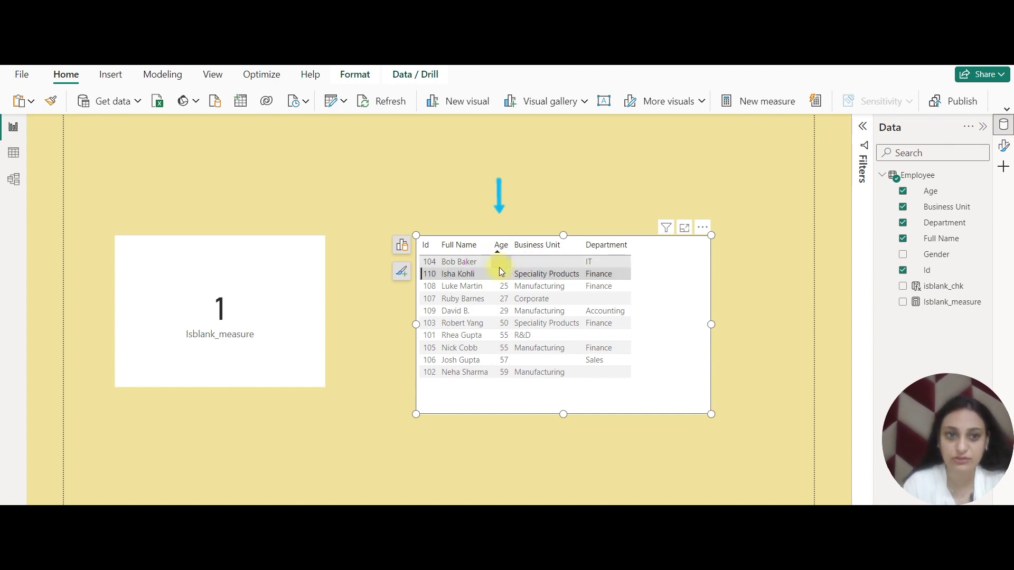
click(301, 315)
click(521, 398)
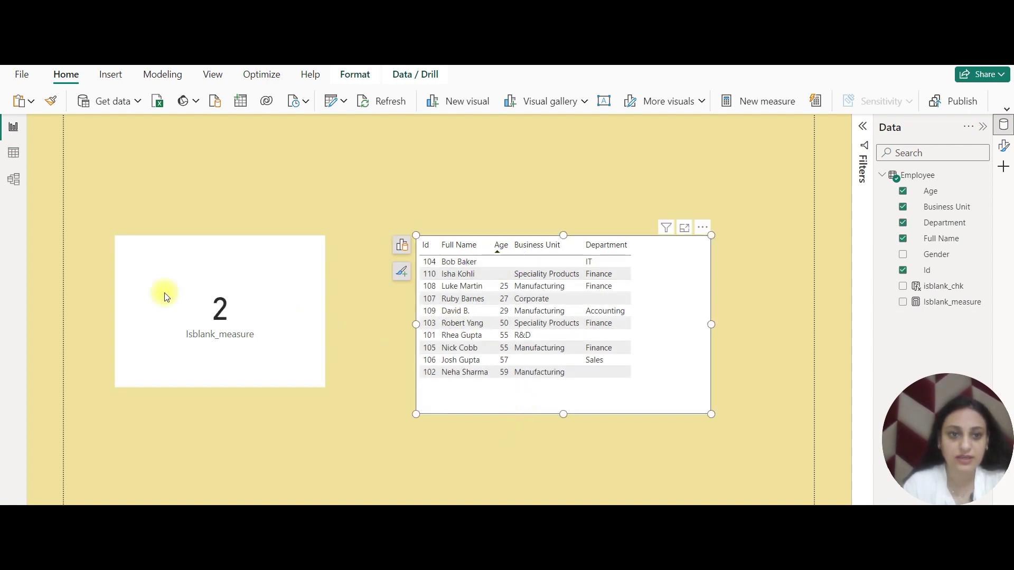
drag(325, 387, 297, 373)
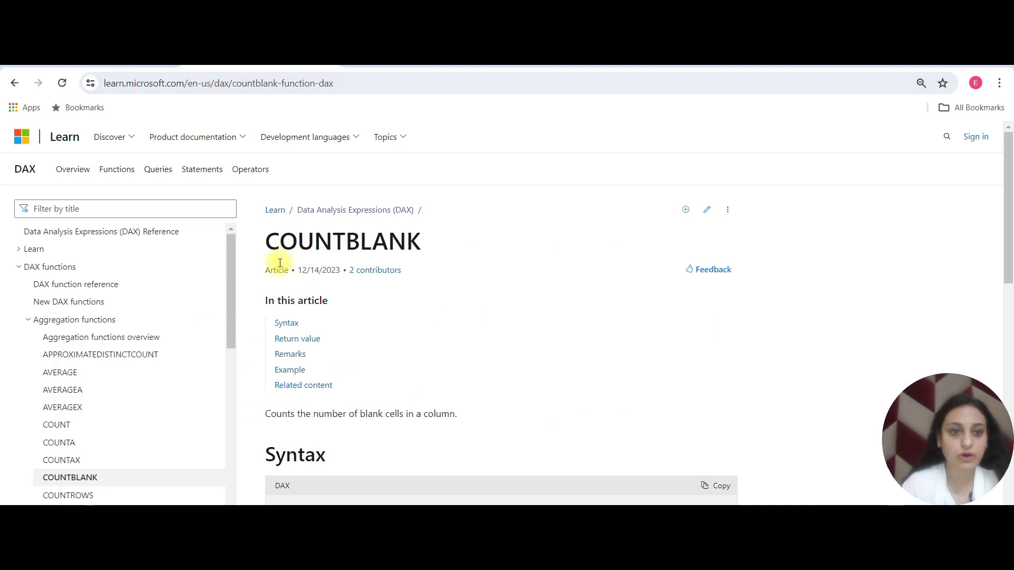
Highlight the COUNTBLANK syntax and the sentence describing what it counts
drag(279, 243, 475, 235)
scroll(480, 351, down, 1)
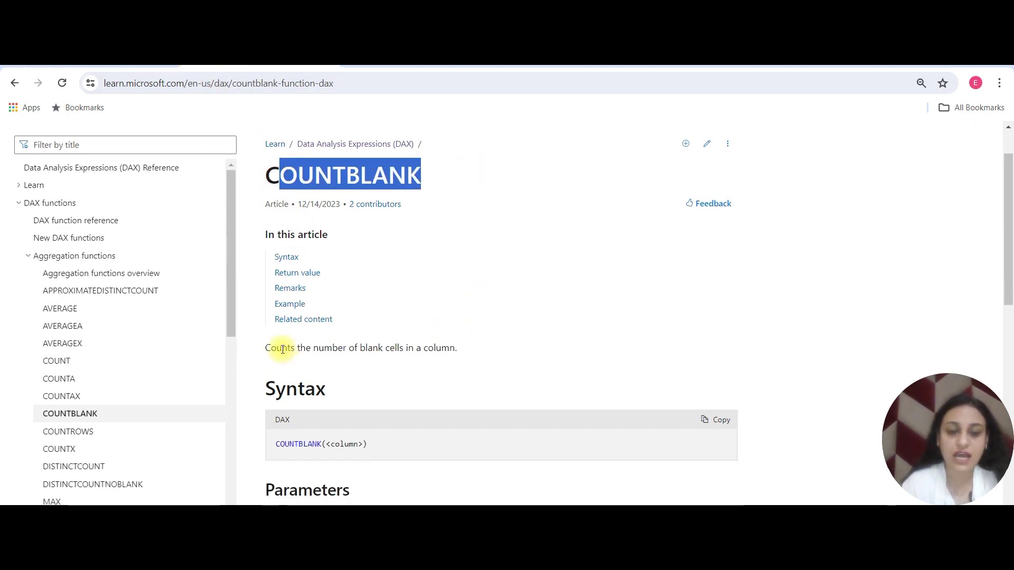
drag(283, 349, 469, 346)
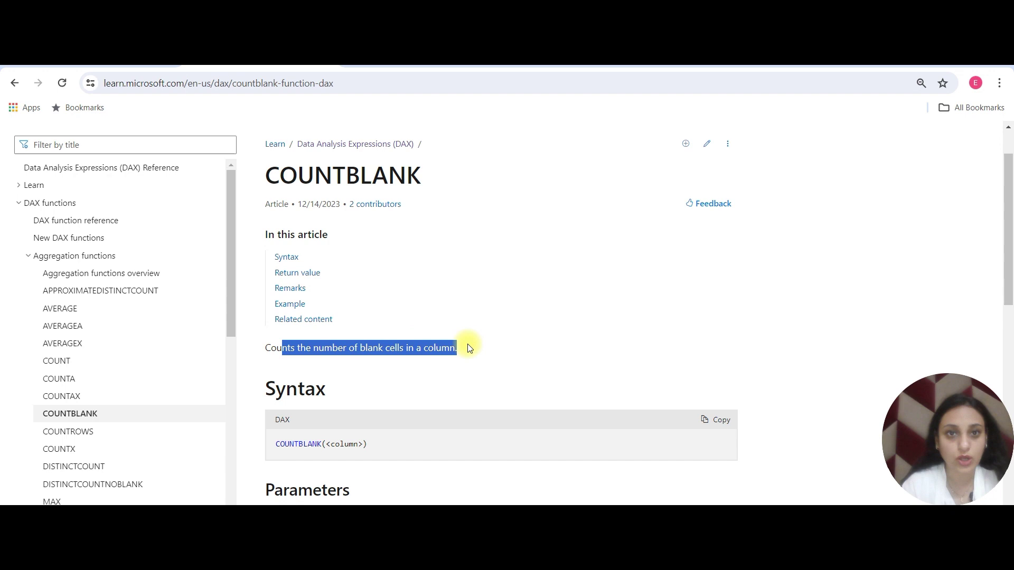
scroll(467, 343, down, 2)
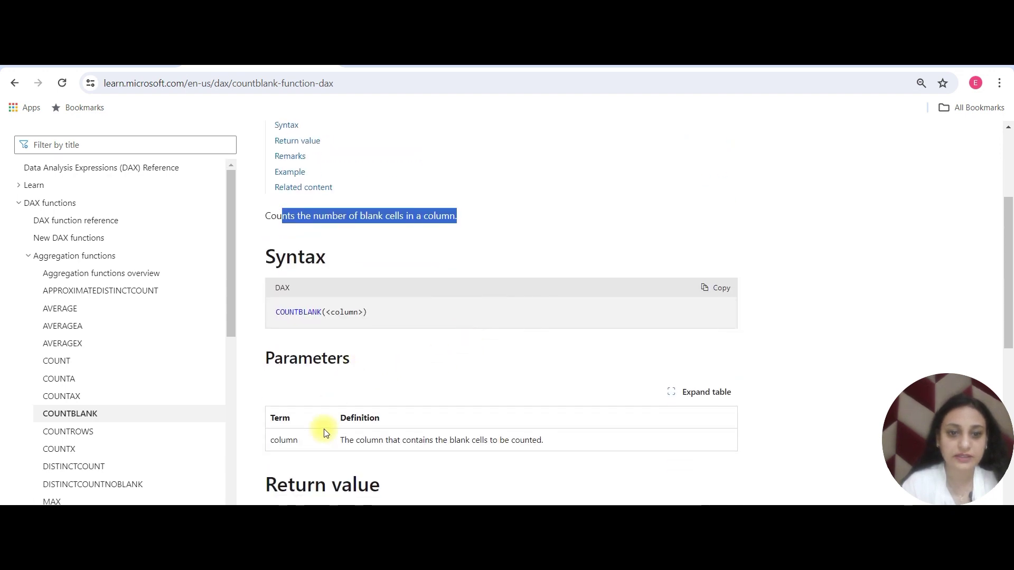
scroll(325, 431, down, 1)
Highlight the return-value note that blanks are returned when no rows match, then return to the top
drag(285, 448, 338, 447)
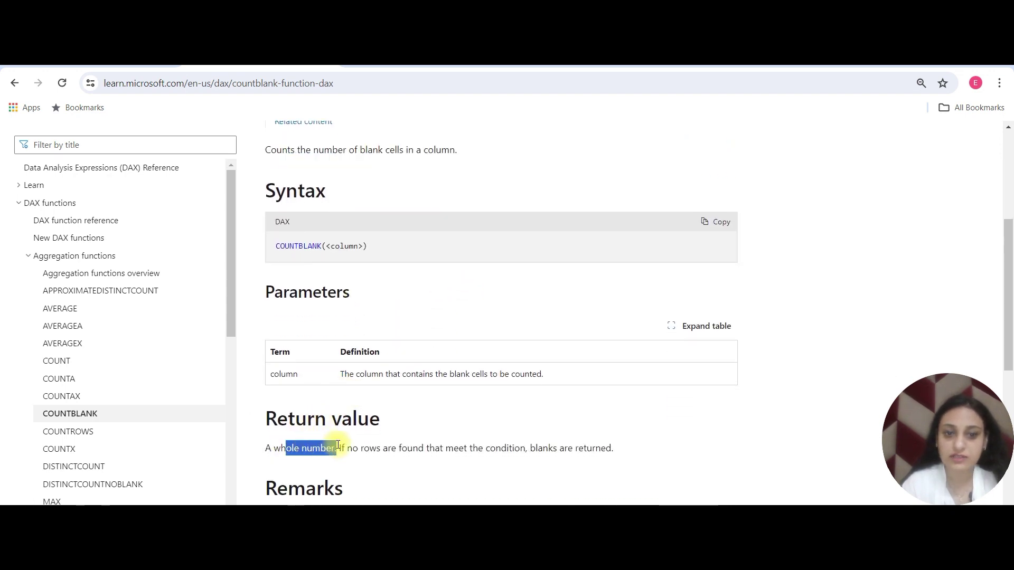
scroll(453, 412, down, 1)
click(382, 381)
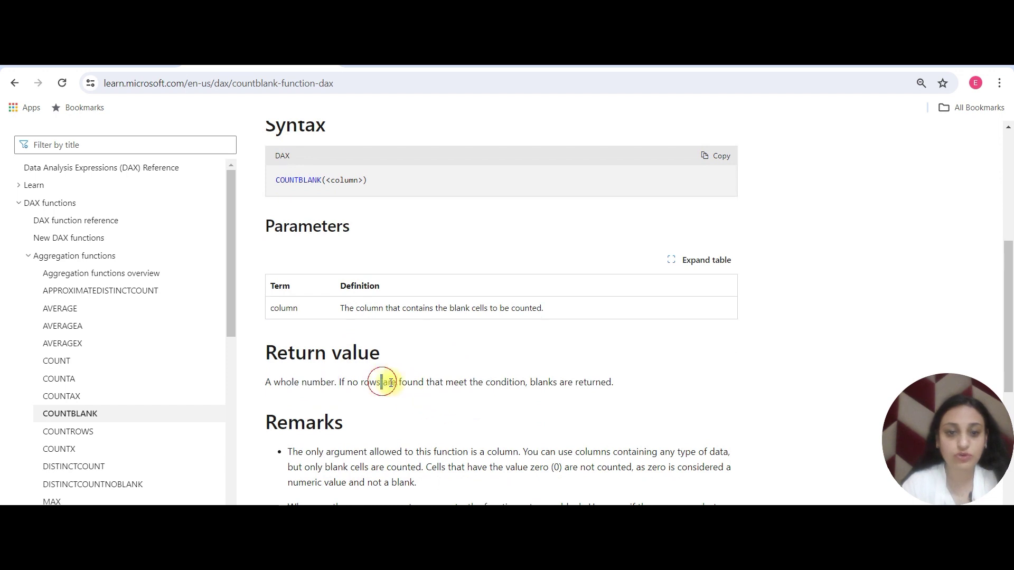
drag(382, 382, 613, 378)
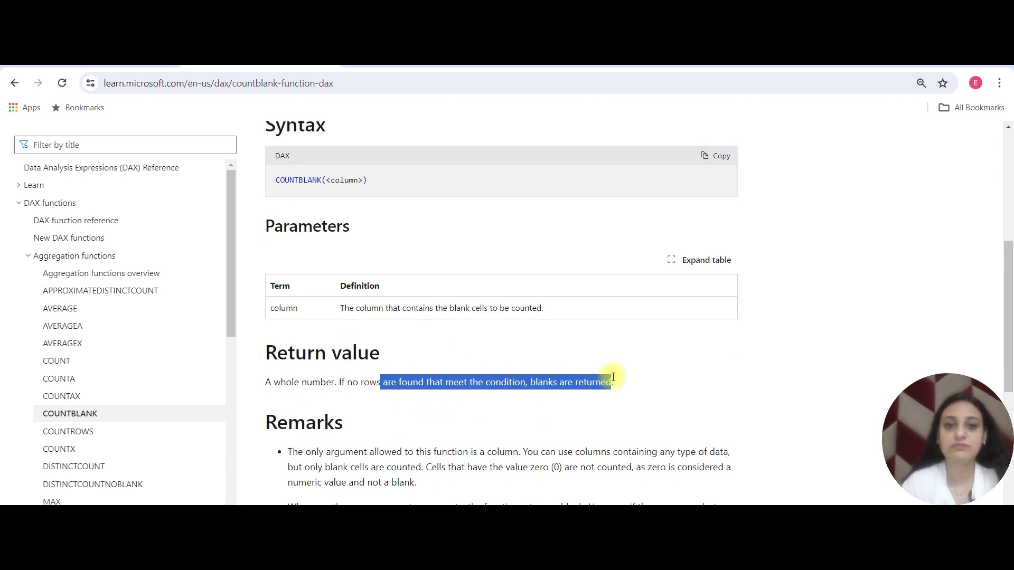
scroll(612, 377, down, 4)
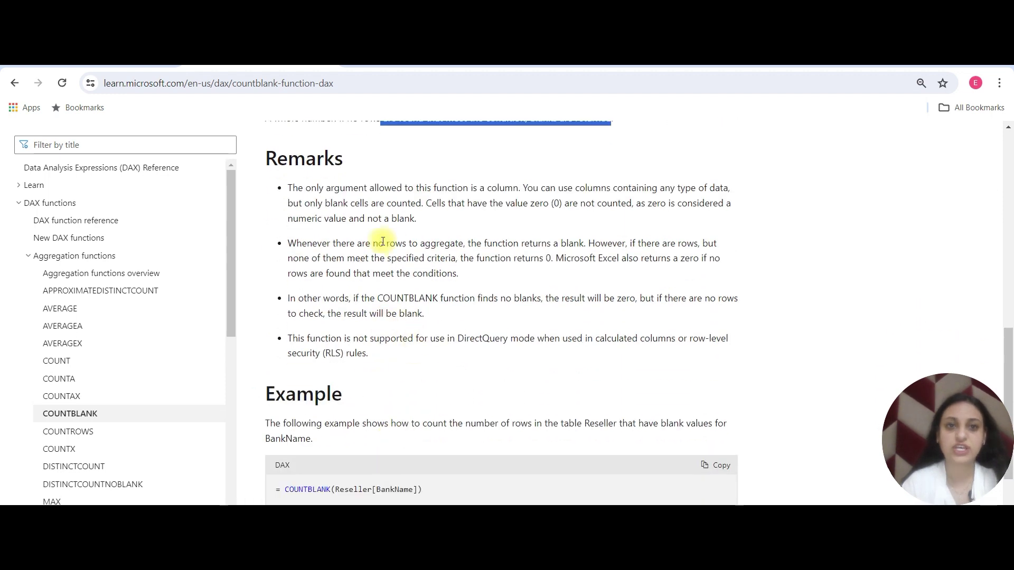
scroll(373, 334, up, 5)
scroll(412, 296, up, 2)
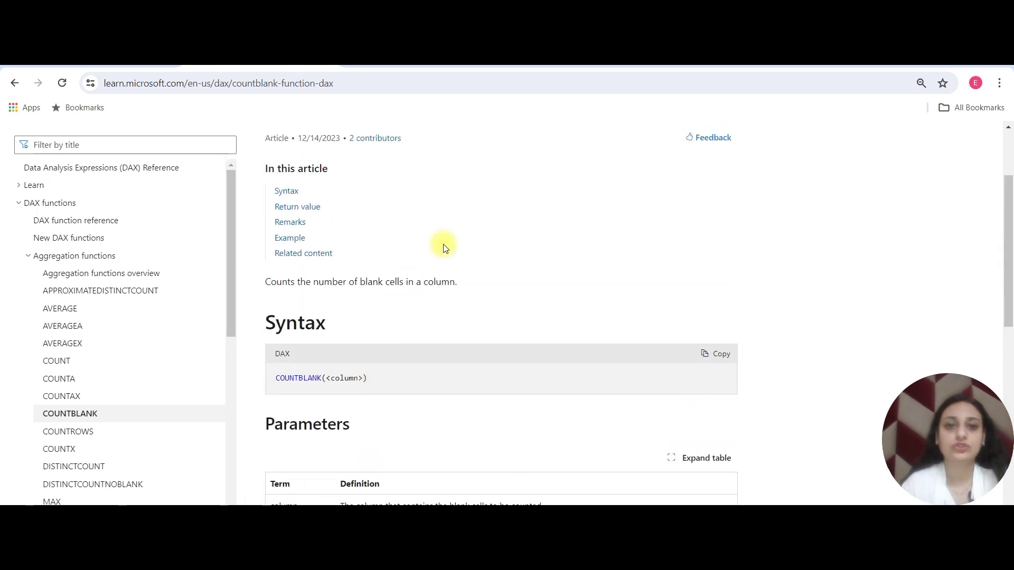
scroll(422, 317, up, 2)
Create measure Countblank_measure = COUNTBLANK(Employee[Age]) in the Employee table
key(alt+Tab)
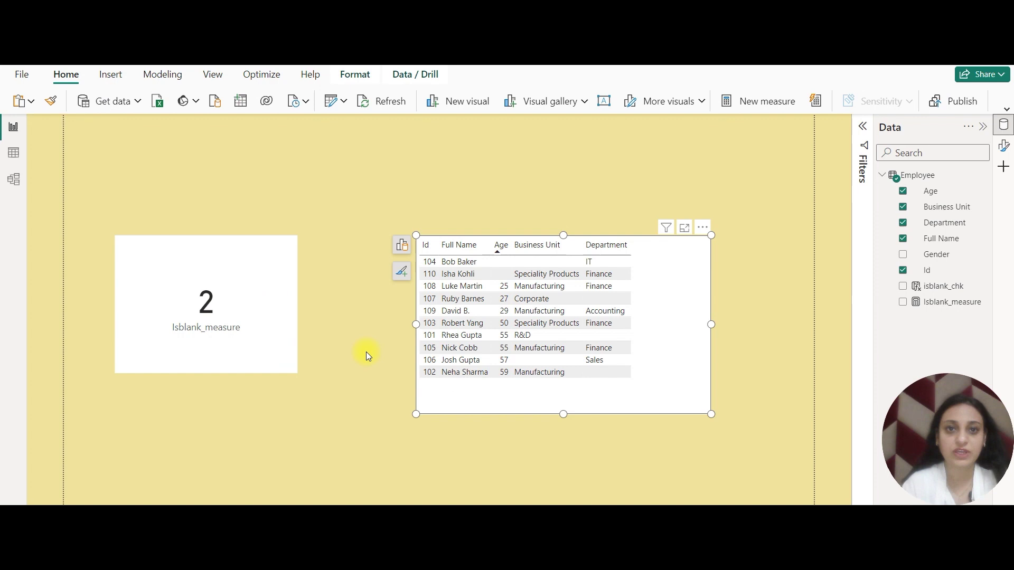
click(396, 173)
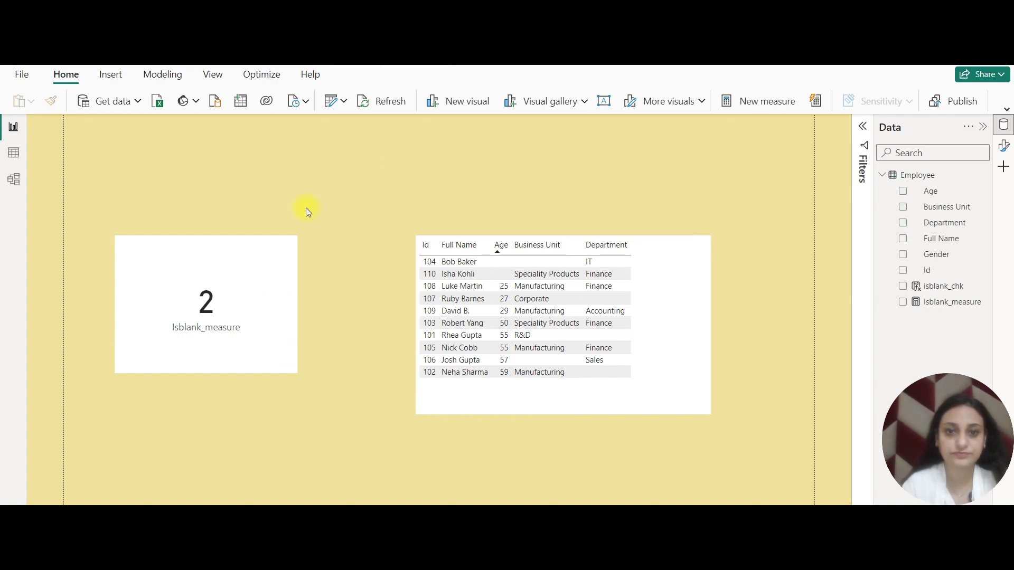
click(980, 174)
click(136, 179)
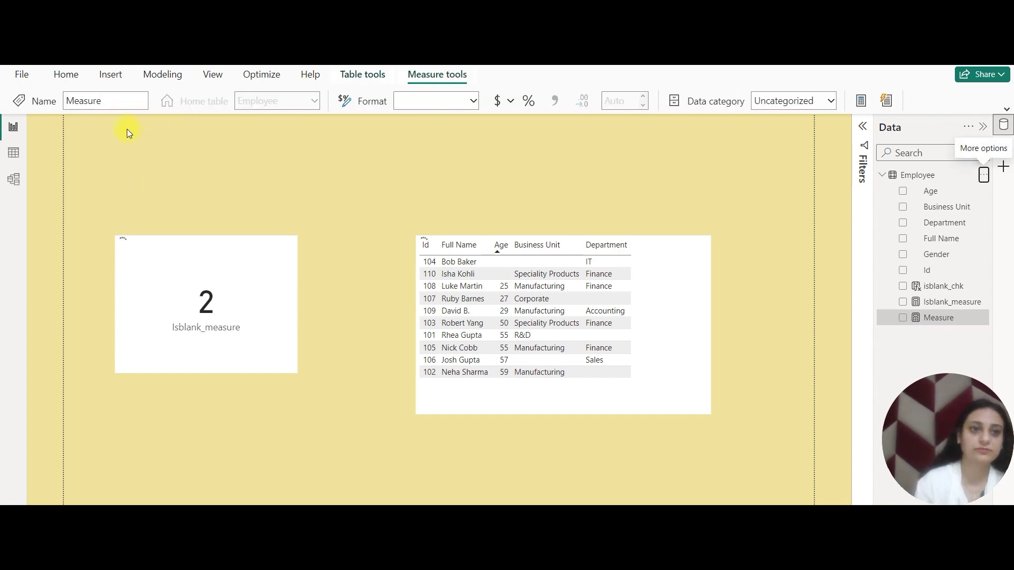
text(Count)
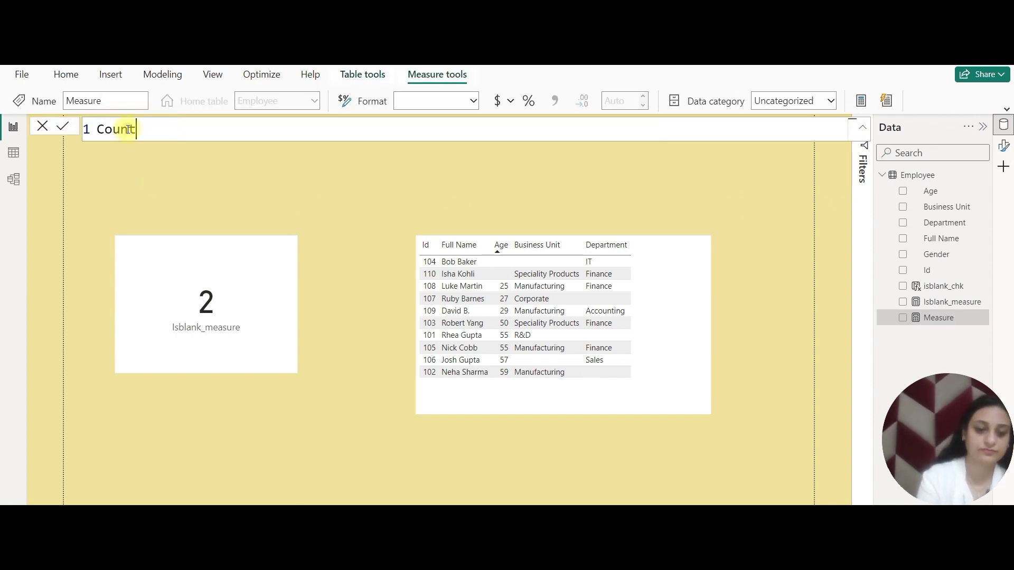
text(blank_measure = COUNTBLANK()
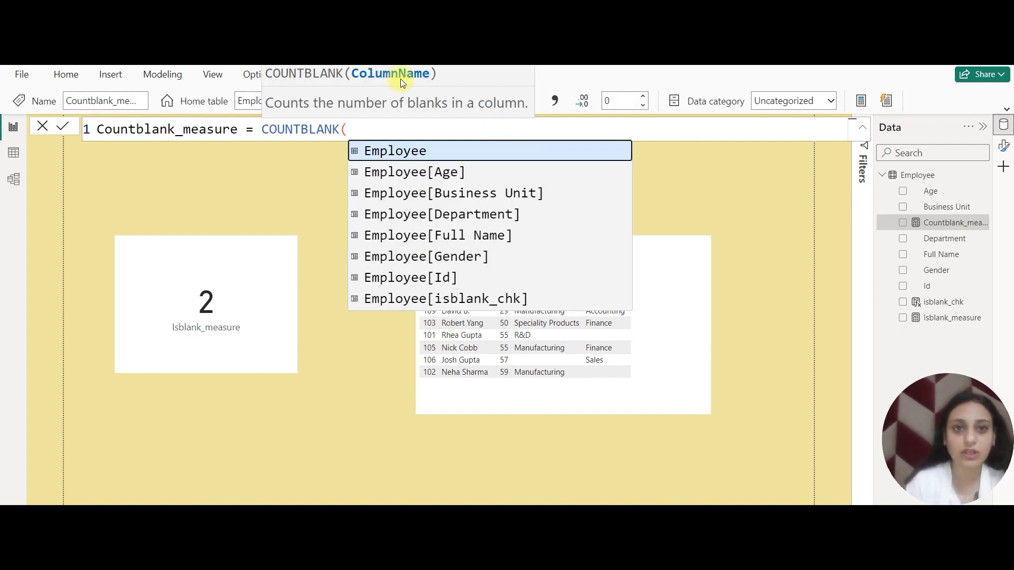
text(age)
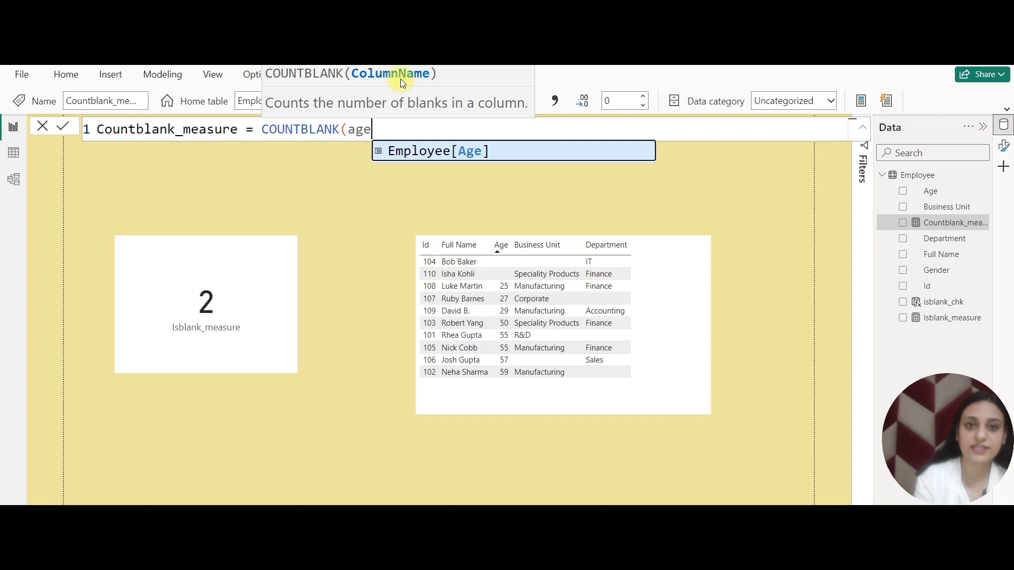
key(Tab)
text())
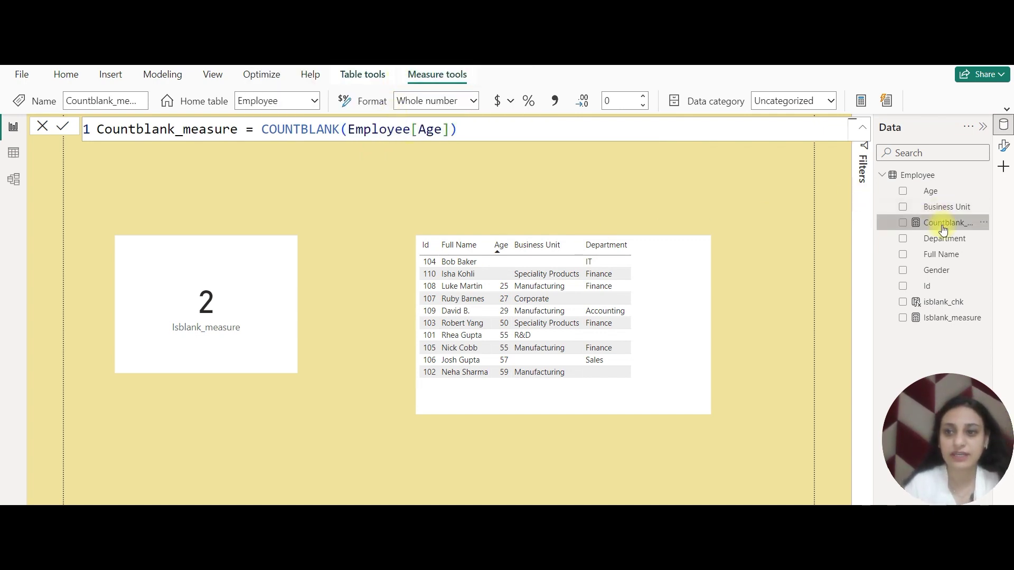
Add a Countblank_measure card to the canvas and review its COUNTBLANK formula
drag(939, 224, 383, 215)
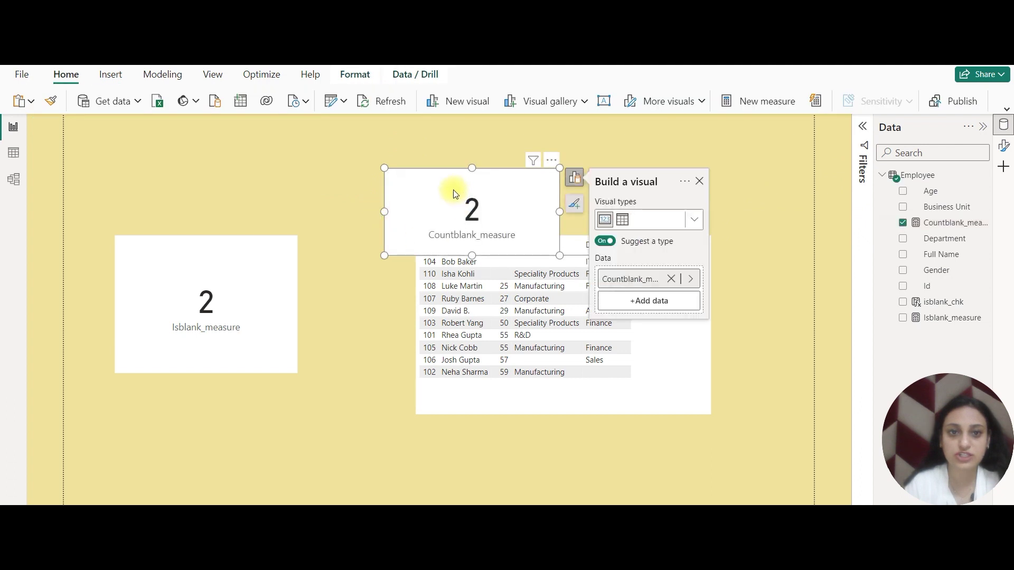
drag(455, 192, 316, 158)
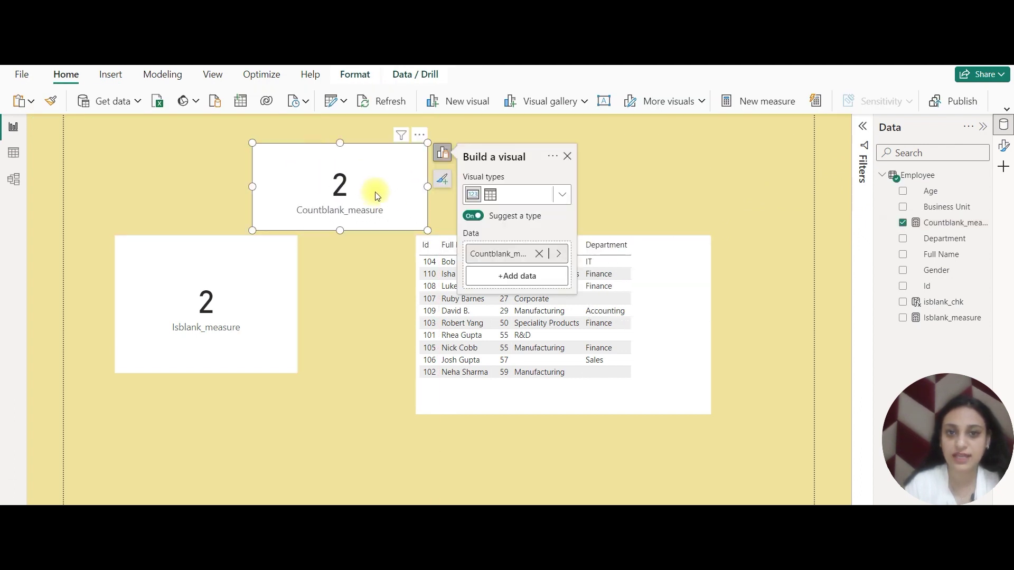
click(942, 223)
drag(257, 125, 457, 130)
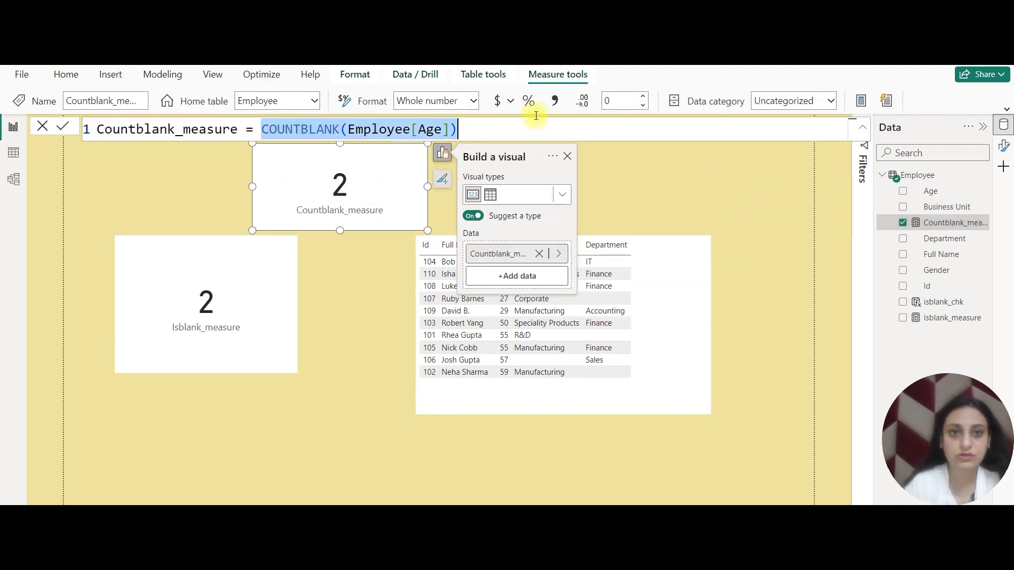
click(353, 177)
Arrange the Isblank_measure and Countblank_measure cards side by side and select Employee[Age] in the formula
drag(268, 262, 217, 313)
drag(317, 192, 309, 286)
click(704, 253)
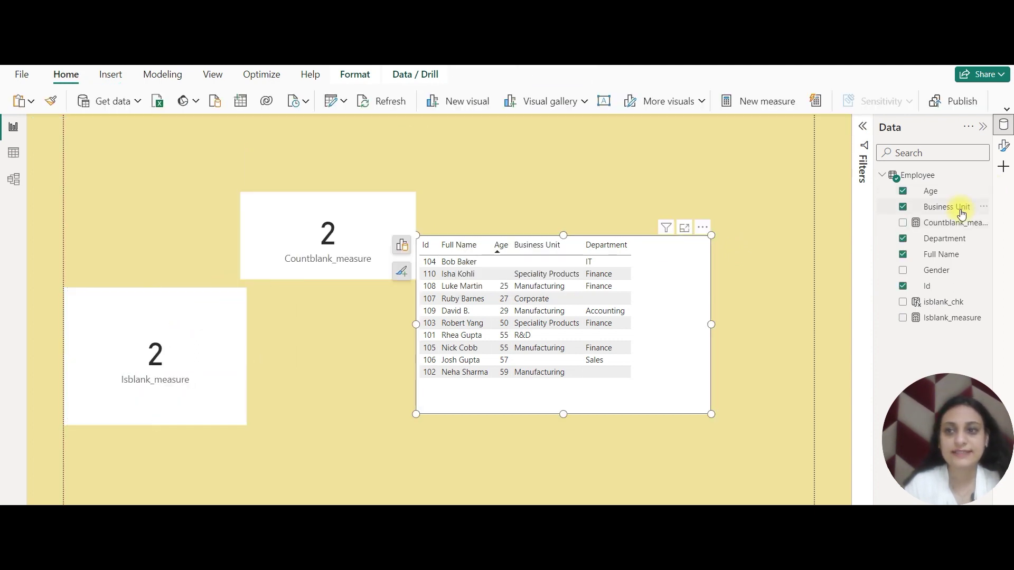
click(951, 222)
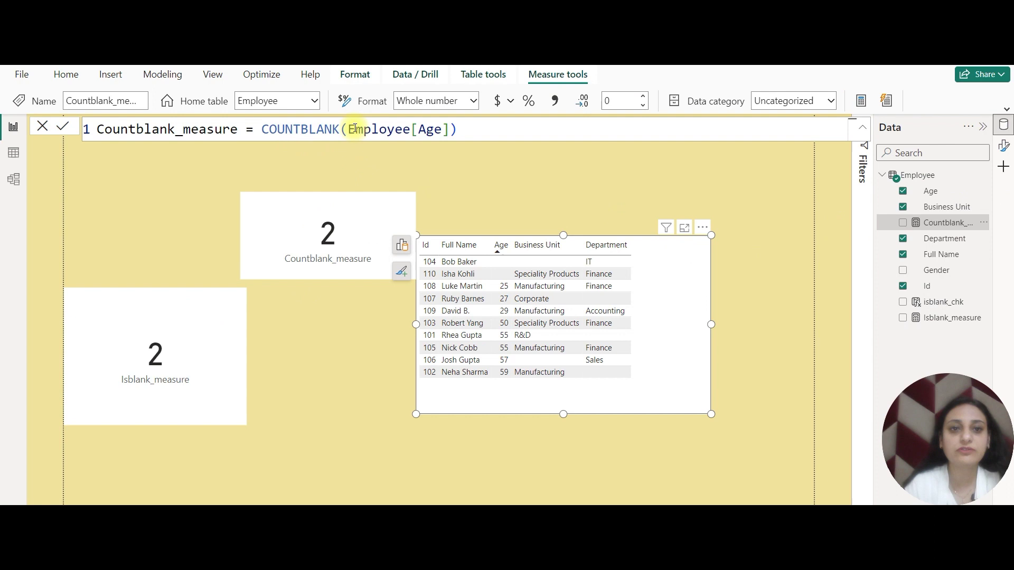
drag(348, 130, 453, 126)
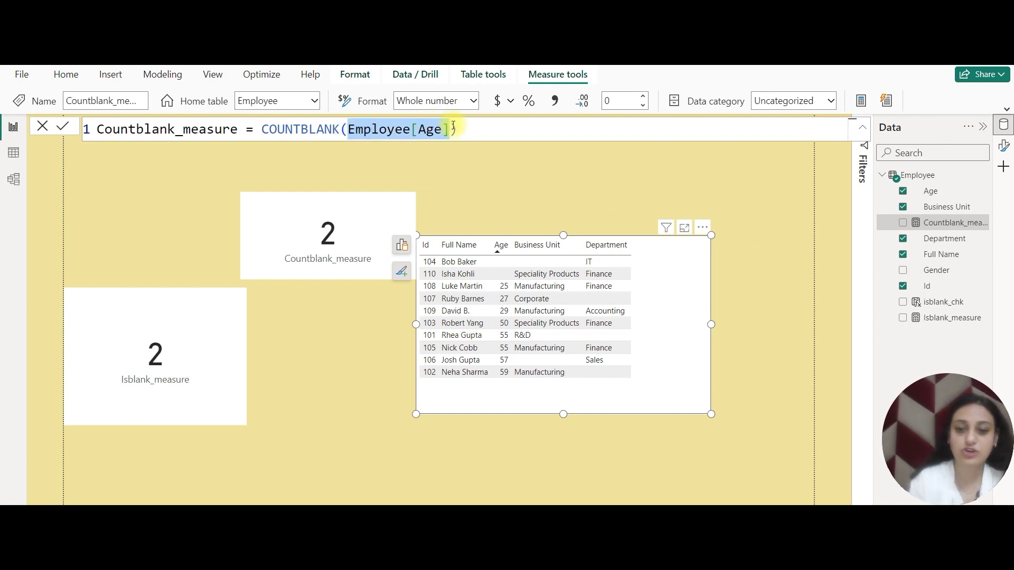
Change Countblank_measure to COUNTBLANK(Employee[Department])
key(BackSpace)
text(depa)
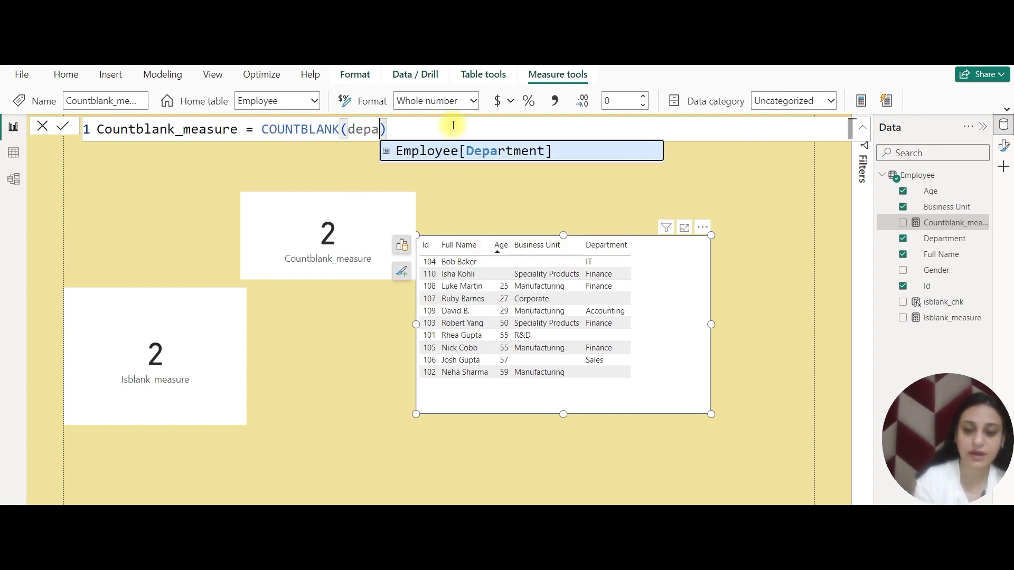
key(Tab)
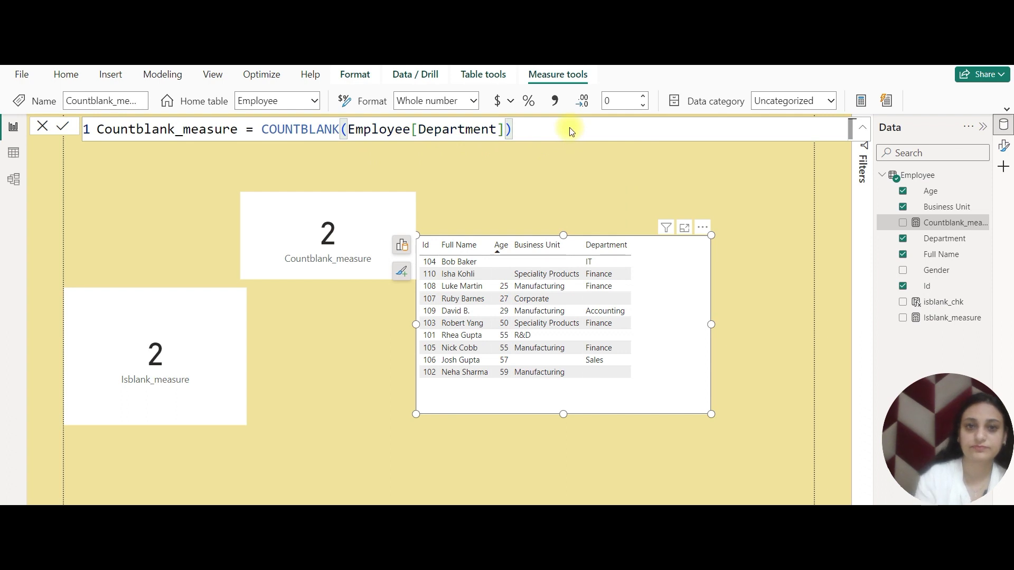
key(Return)
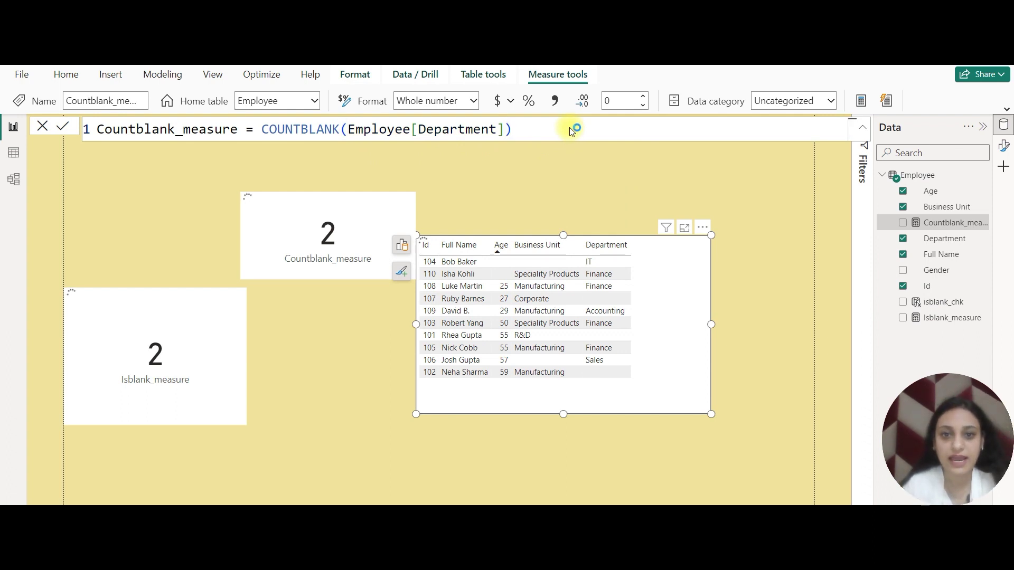
Cross-filter the cards by table rows 107 and 102, then clear the filter to show totals
click(603, 298)
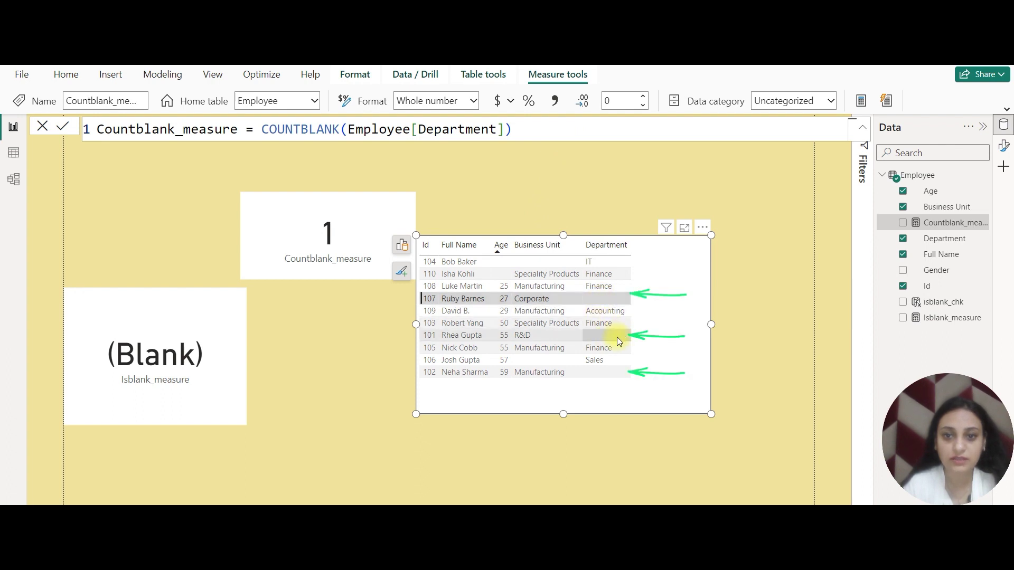
click(619, 340)
click(596, 372)
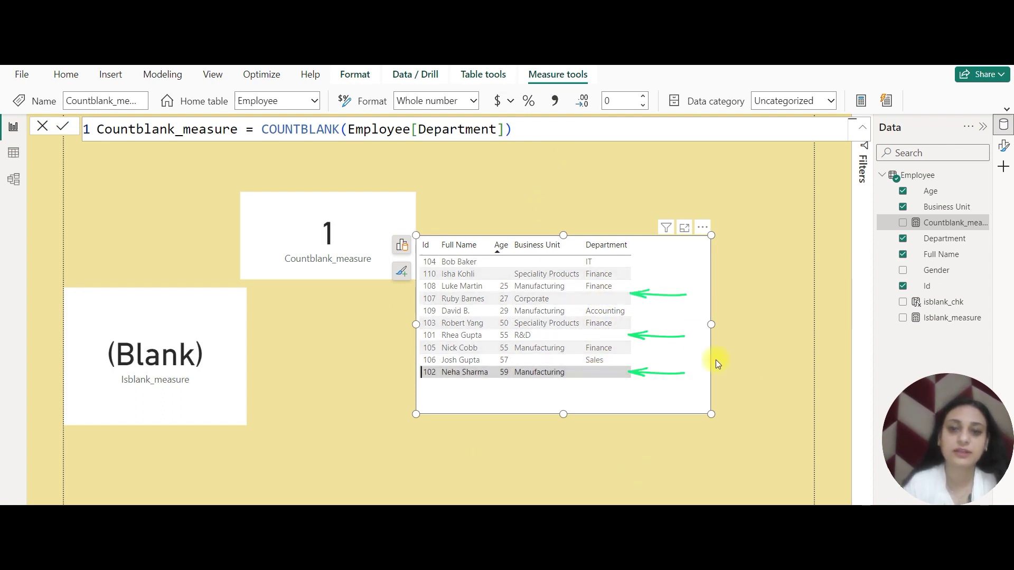
click(687, 325)
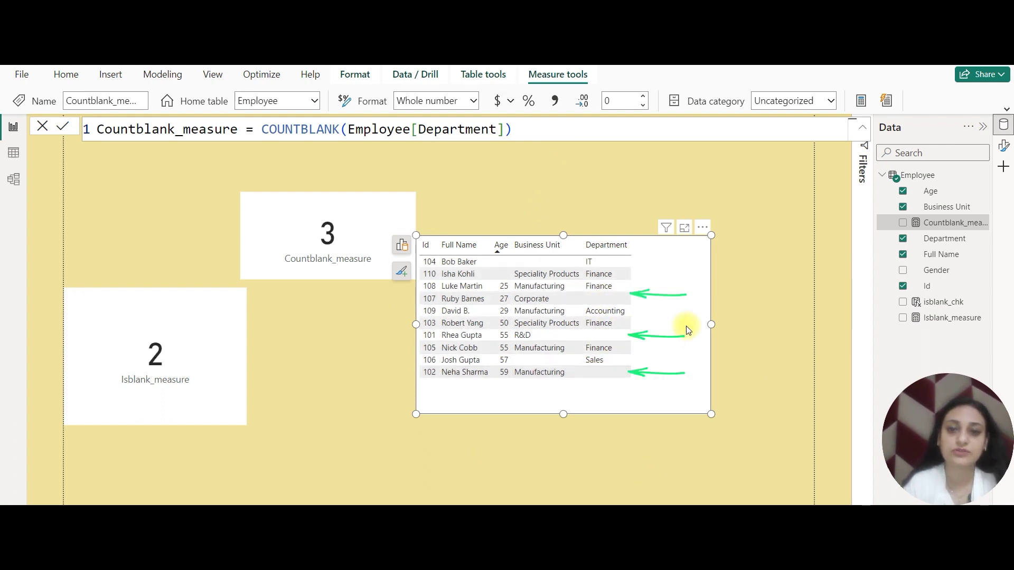
click(362, 222)
click(945, 223)
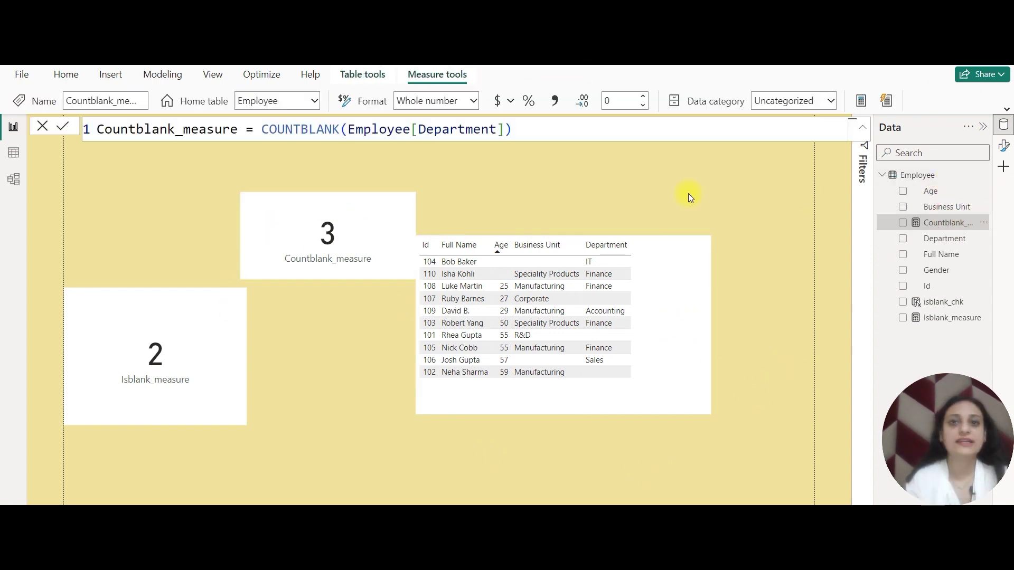
Change Countblank_measure's formula to COUNTBLANK(Employee[Id]) in place of the Department column
double_click(482, 130)
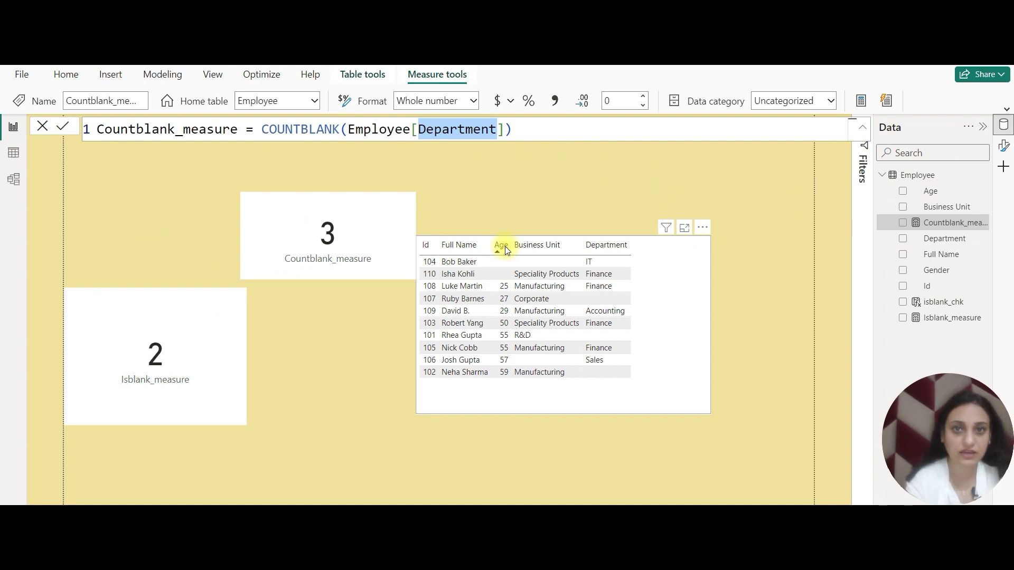
text(id)
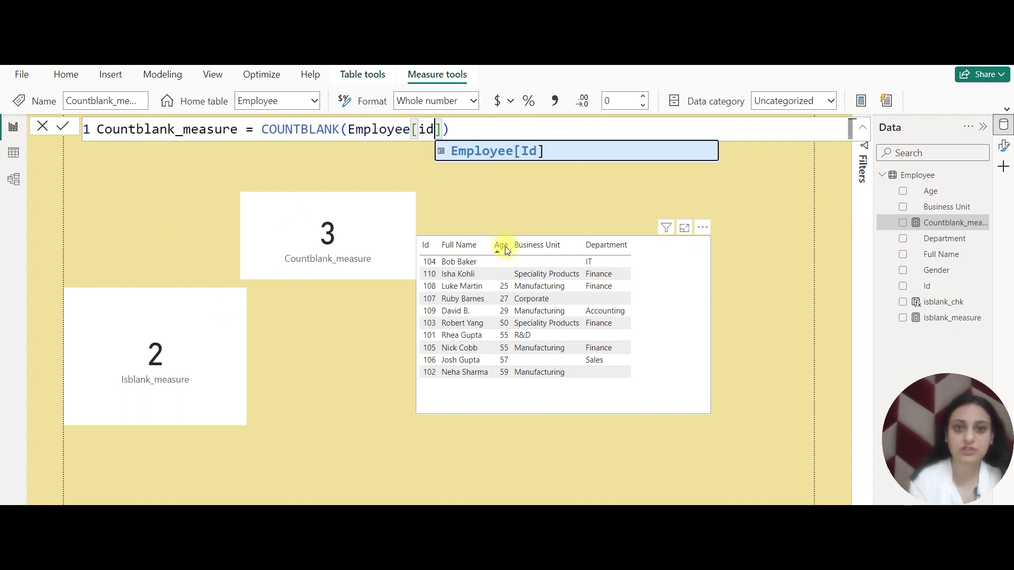
click(550, 152)
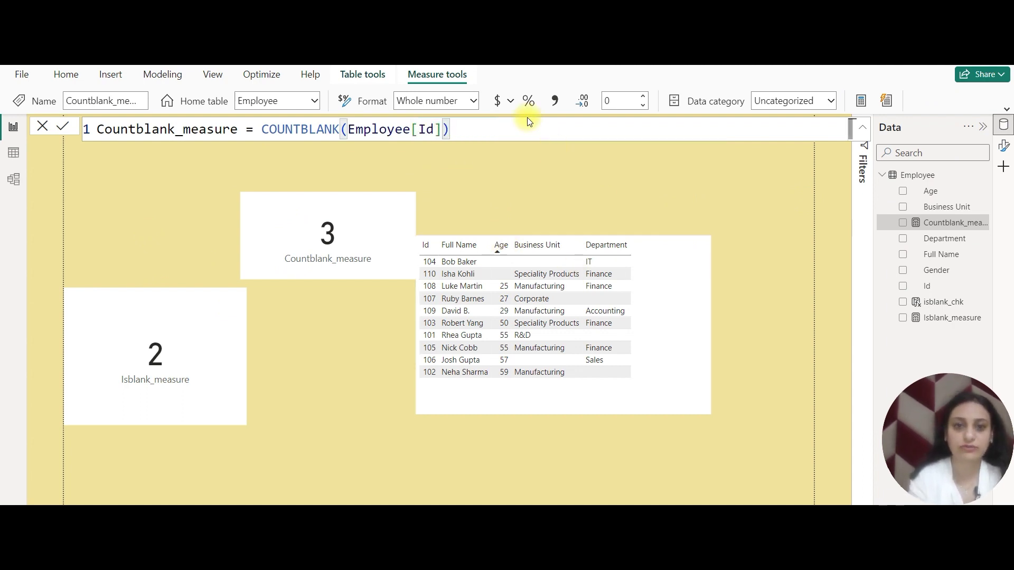
key(Return)
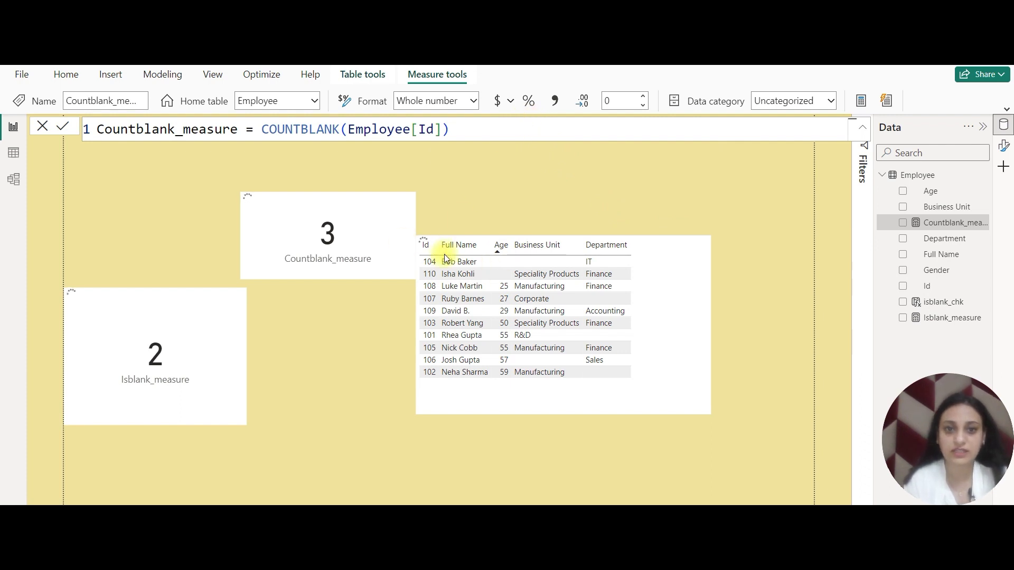
Move the Countblank_measure card, now showing (Blank), up and to the left
click(385, 226)
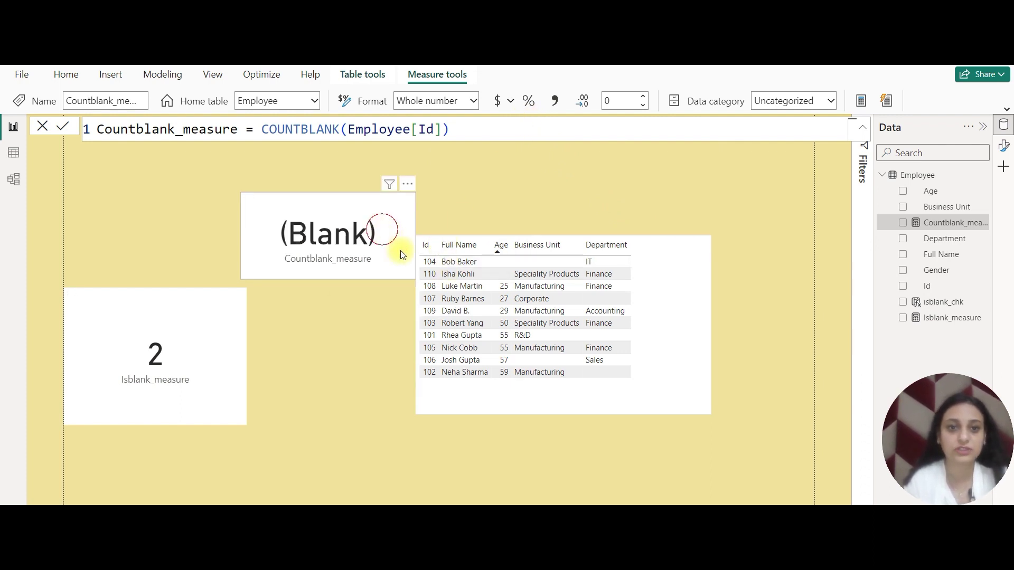
drag(350, 200, 288, 148)
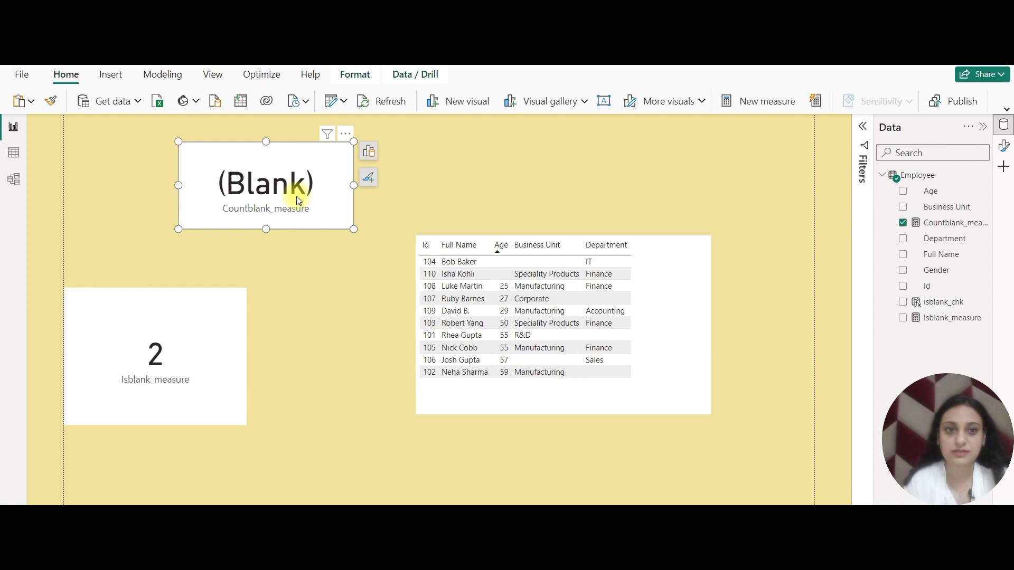
click(431, 159)
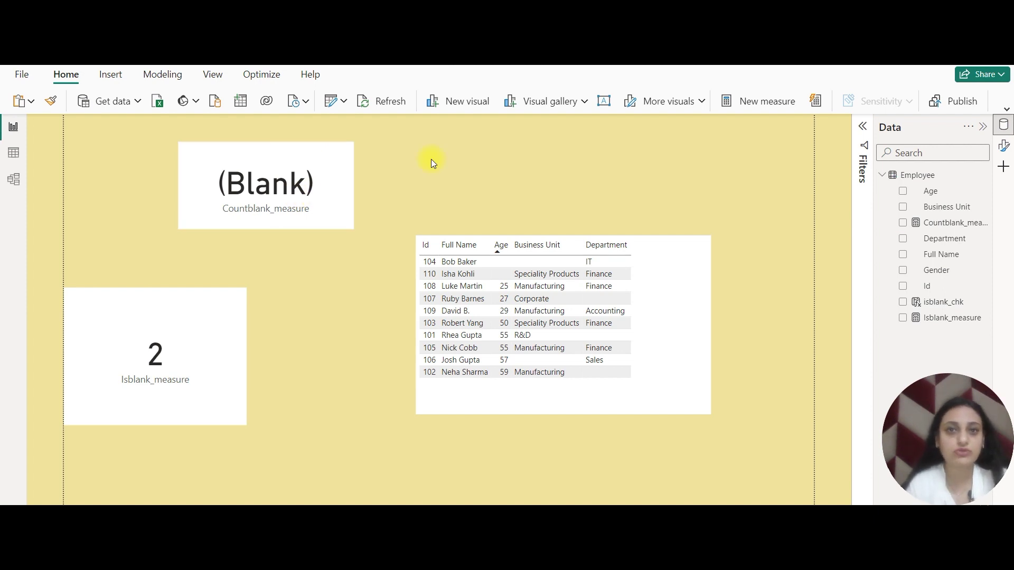